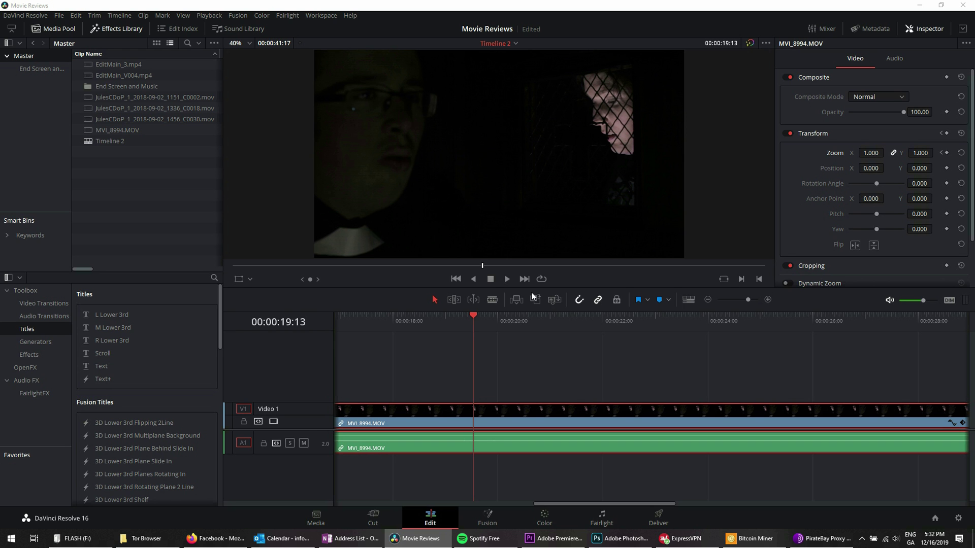
Step: Add Zoom and Position keyframes to MVI_8994.MOV at 00:00:19:13, keeping default values
{"action": "left_click", "coordinate": [909, 29]}
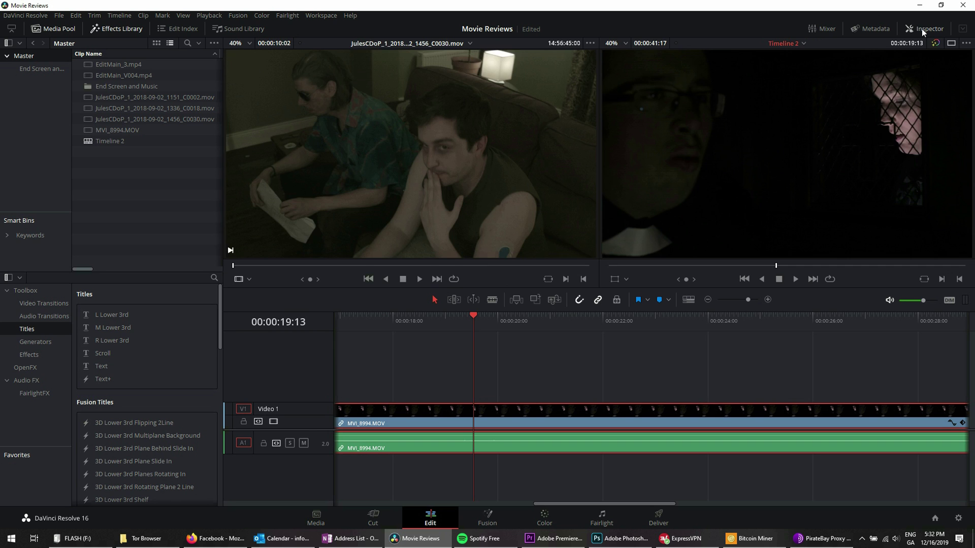
{"action": "left_click", "coordinate": [931, 30]}
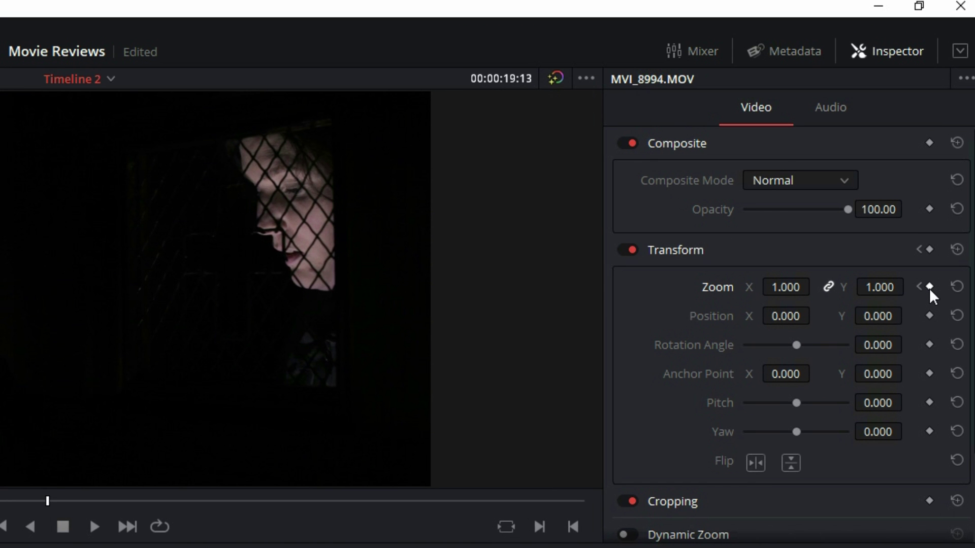
{"action": "left_click", "coordinate": [929, 288]}
{"action": "left_click", "coordinate": [929, 315]}
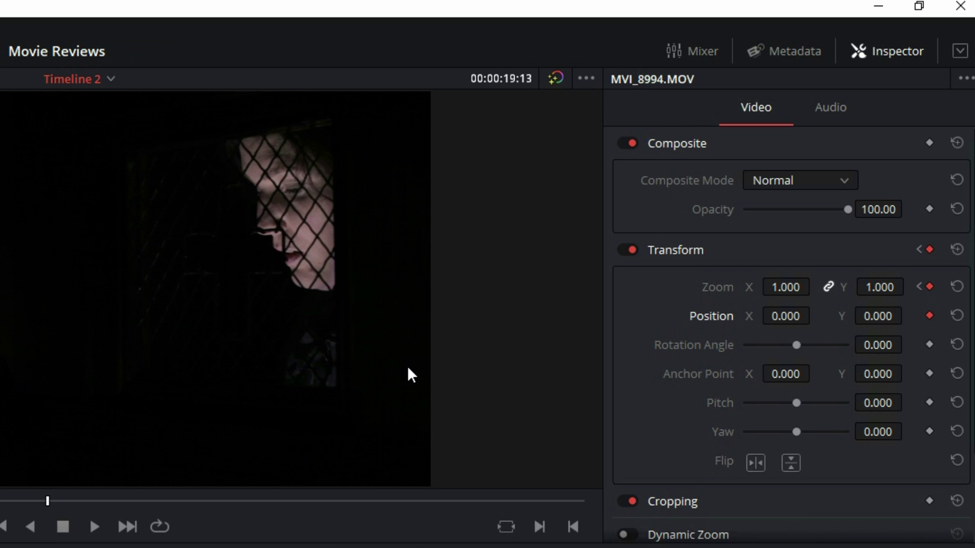
Step: At about 00:00:20, keyframe Zoom 1.320 and Position -120, -127 to push in on the girl's face
{"action": "key", "text": "Left"}
{"action": "key", "text": "Right"}
{"action": "key", "text": "Right"}
{"action": "key", "text": "Right"}
{"action": "key", "text": "Right"}
{"action": "key", "text": "Right"}
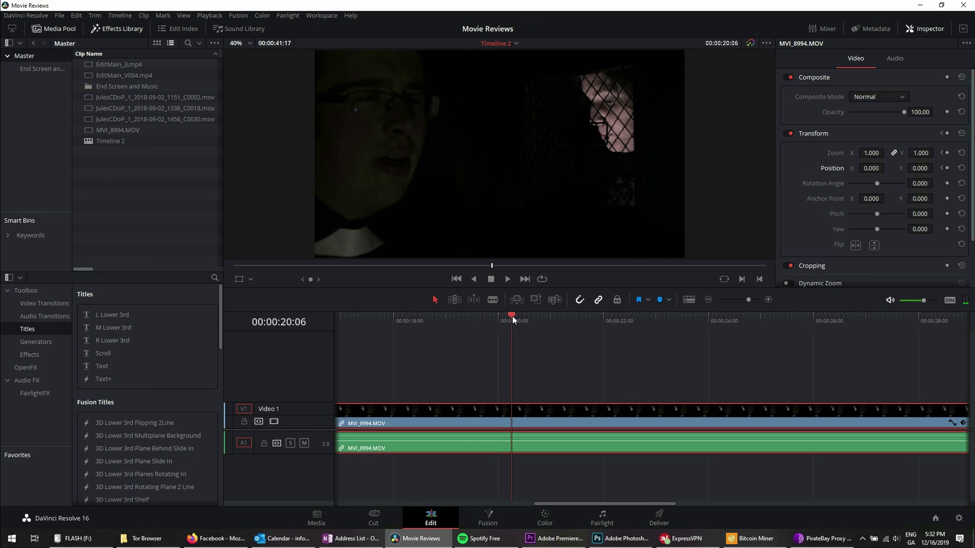
{"action": "left_click_drag", "start_coordinate": [510, 320], "coordinate": [526, 319]}
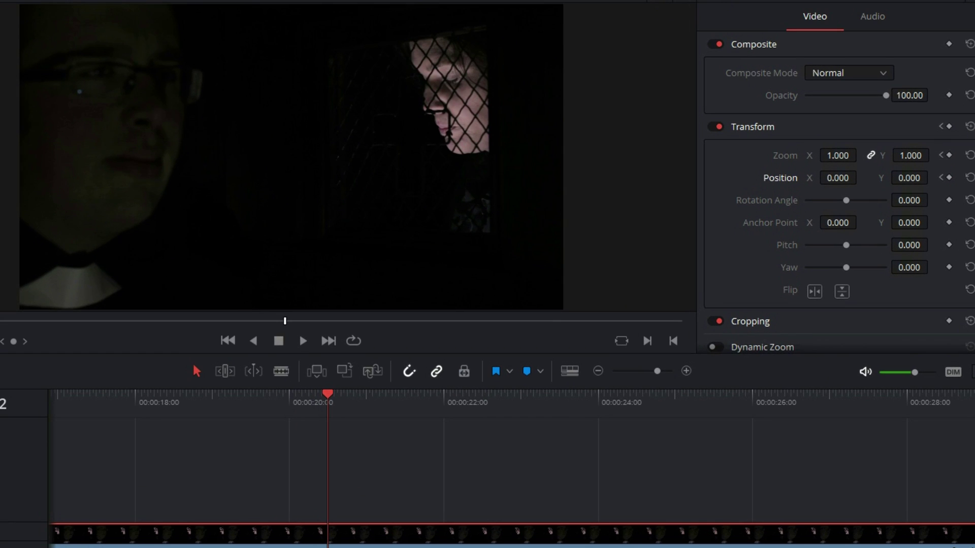
{"action": "left_click_drag", "start_coordinate": [871, 153], "coordinate": [891, 154]}
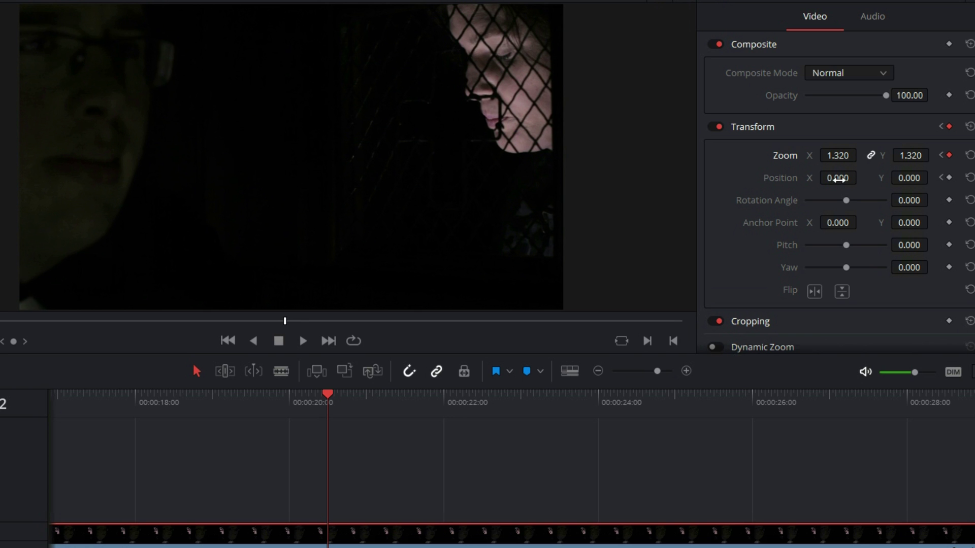
{"action": "left_click_drag", "start_coordinate": [838, 177], "coordinate": [777, 178]}
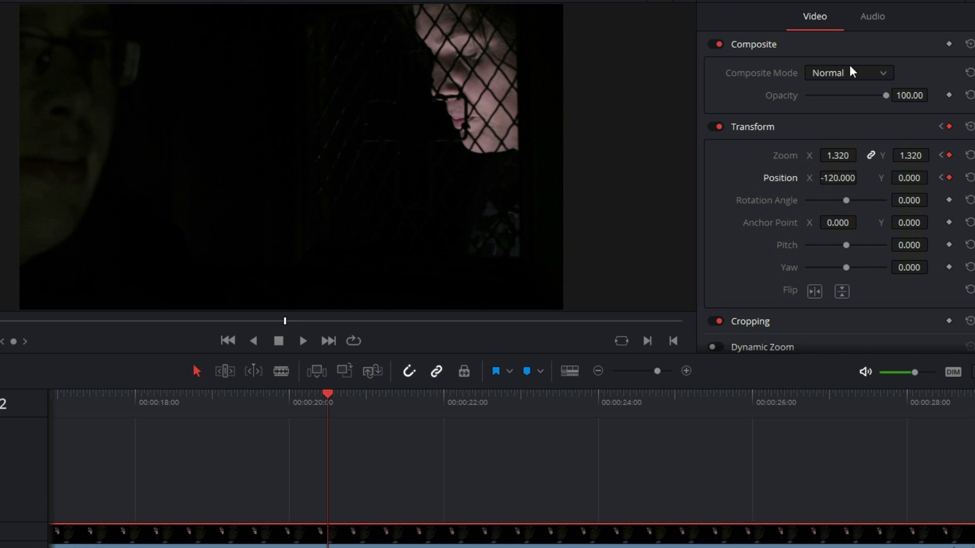
{"action": "left_click_drag", "start_coordinate": [906, 179], "coordinate": [933, 177]}
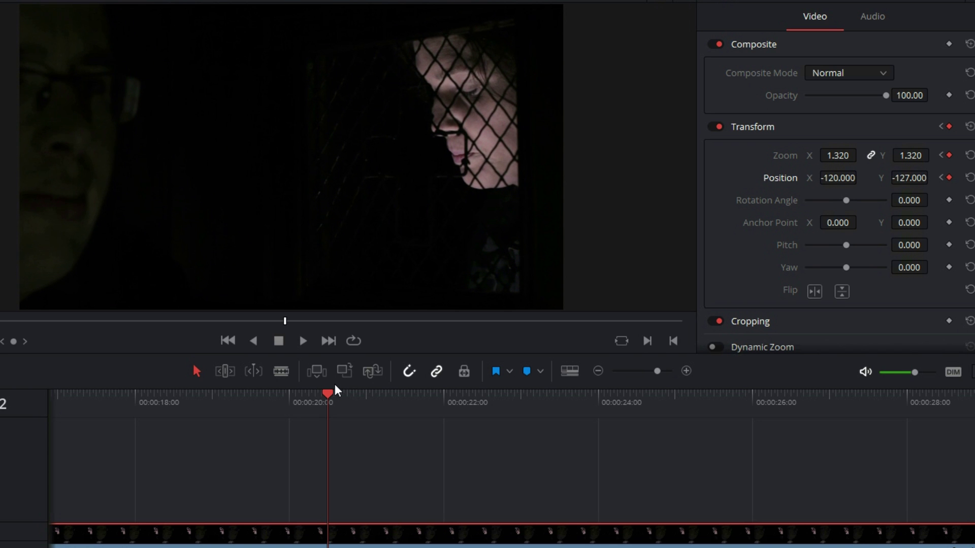
{"action": "left_click_drag", "start_coordinate": [326, 396], "coordinate": [237, 417]}
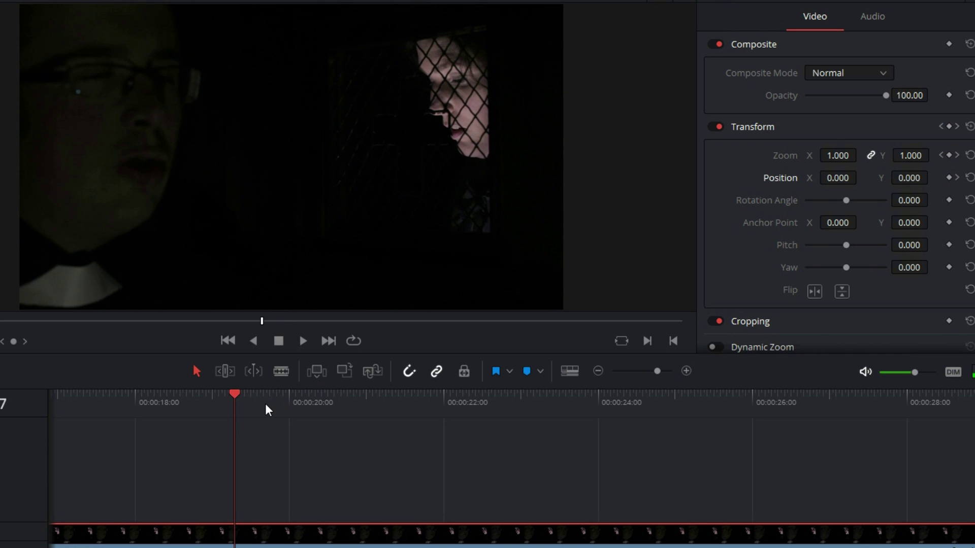
Step: Preview the push-in, then at about 00:00:22 set Zoom back to 1.000
{"action": "key", "text": "space"}
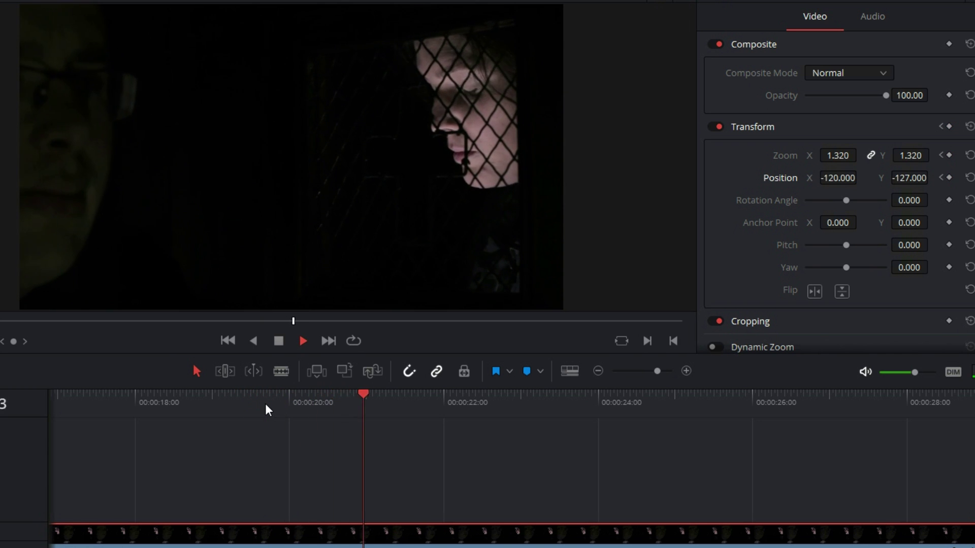
{"action": "key", "text": "space"}
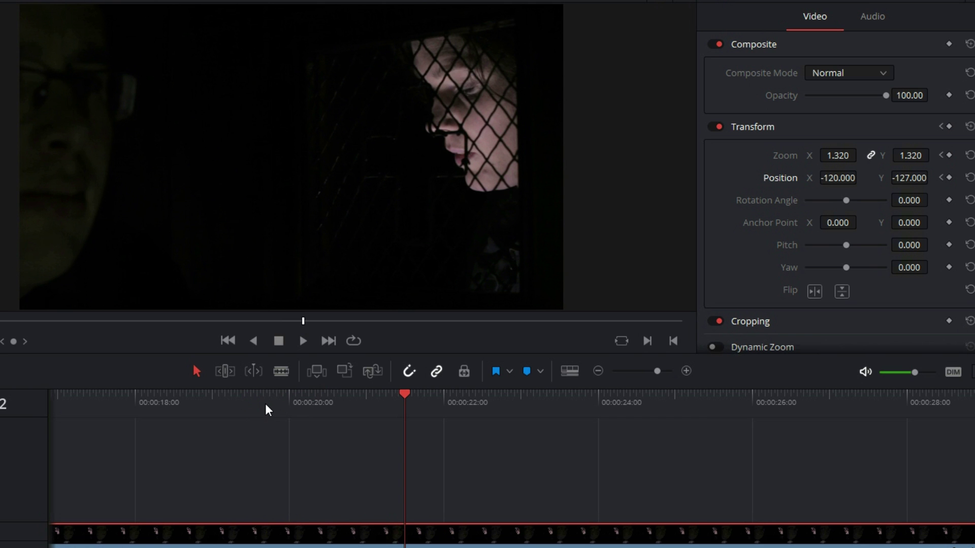
{"action": "left_click_drag", "start_coordinate": [405, 395], "coordinate": [450, 401]}
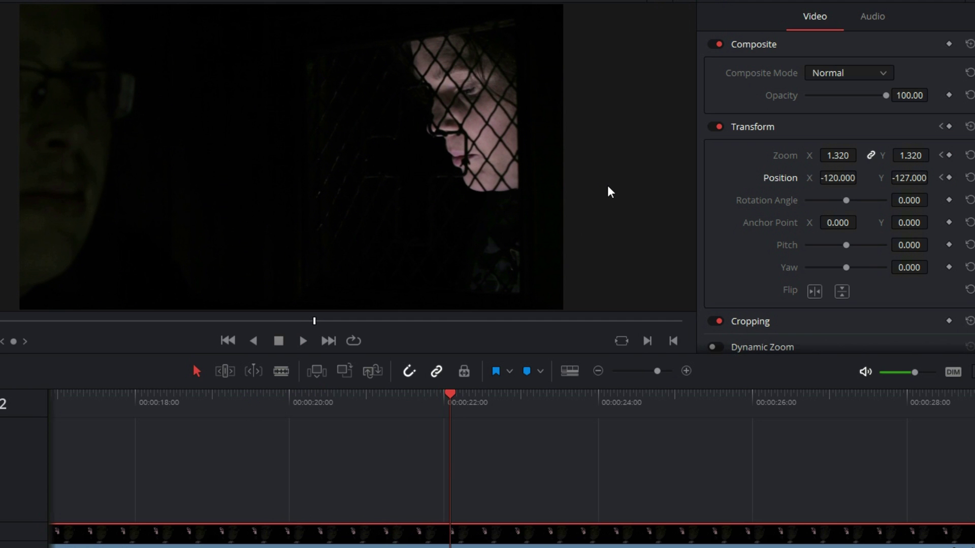
{"action": "left_click_drag", "start_coordinate": [452, 398], "coordinate": [457, 401]}
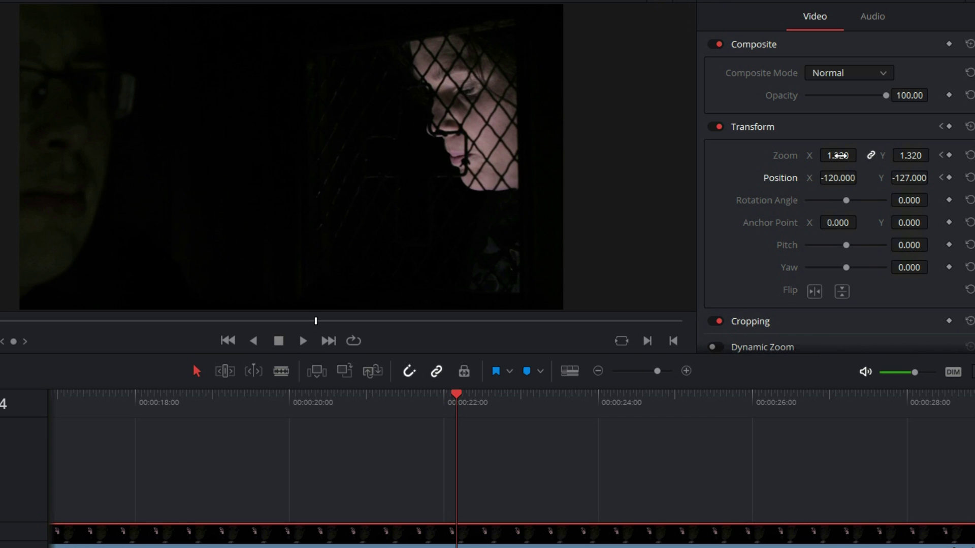
{"action": "mouse_move", "coordinate": [838, 156]}
{"action": "left_mouse_down"}
{"action": "mouse_move", "coordinate": [858, 155]}
{"action": "mouse_move", "coordinate": [820, 155]}
{"action": "left_mouse_up"}
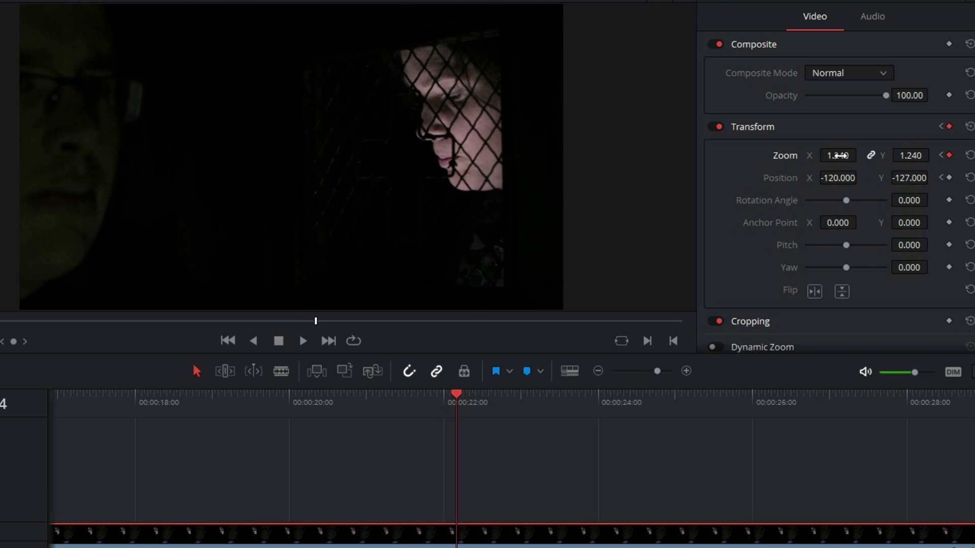
{"action": "left_click", "coordinate": [838, 156]}
{"action": "type", "text": "1.0"}
{"action": "key", "text": "Return"}
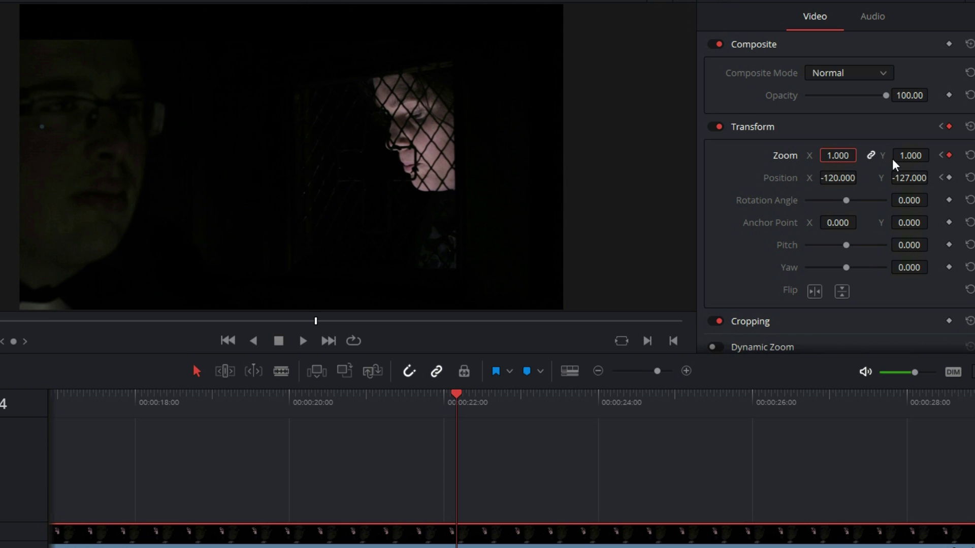
Step: Reset Position X and Y to 0, 0 at the 00:00:22 keyframe
{"action": "left_click", "coordinate": [835, 178]}
{"action": "type", "text": "0"}
{"action": "key", "text": "Return"}
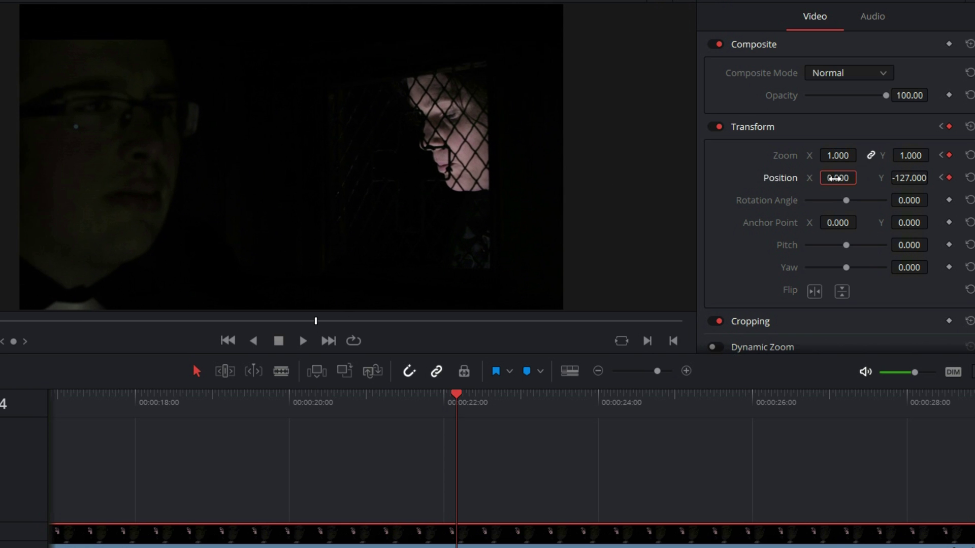
{"action": "left_click", "coordinate": [908, 178]}
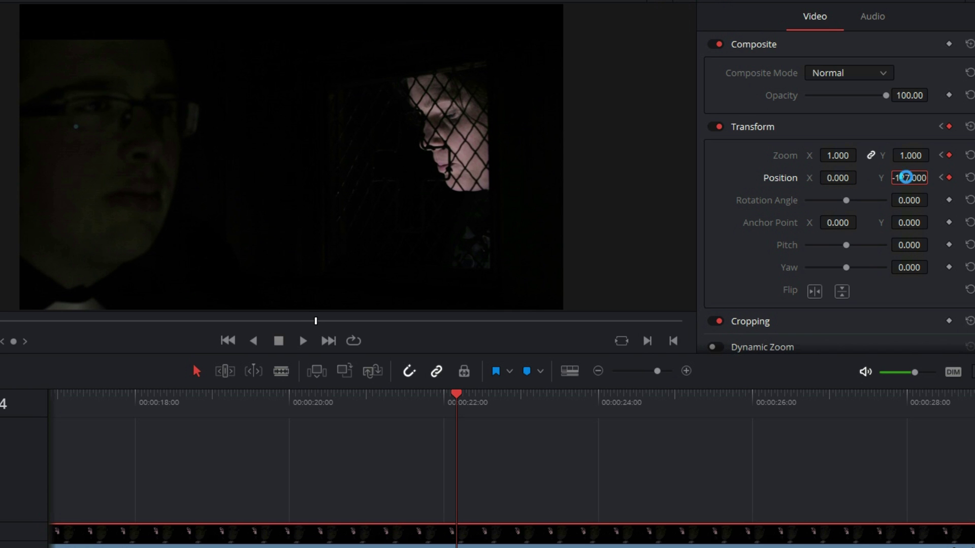
{"action": "type", "text": "0"}
{"action": "key", "text": "Return"}
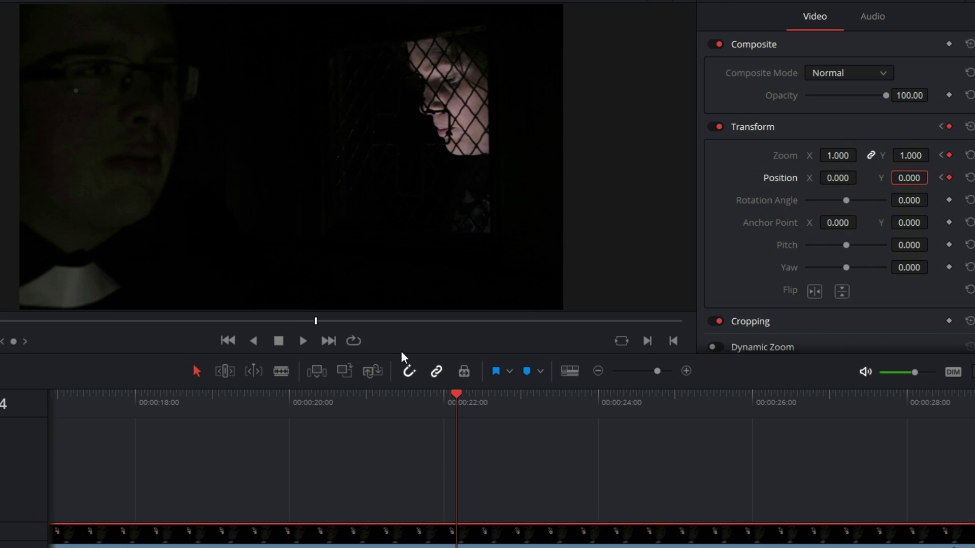
Step: Add hold keyframes near 00:00:23 keeping Zoom 1.000 and Position 0, 0
{"action": "left_click_drag", "start_coordinate": [457, 395], "coordinate": [254, 424]}
{"action": "key", "text": "space"}
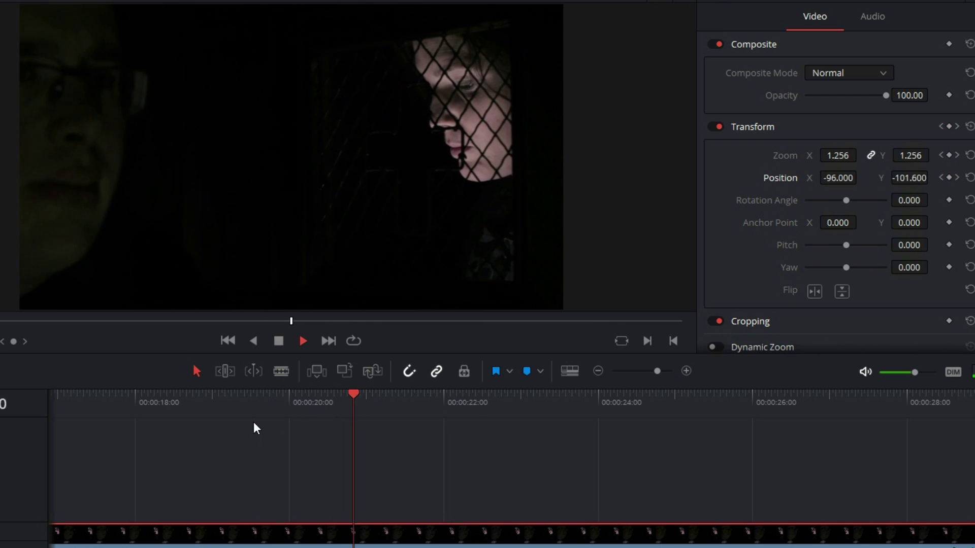
{"action": "key", "text": "space"}
{"action": "left_click", "coordinate": [540, 397]}
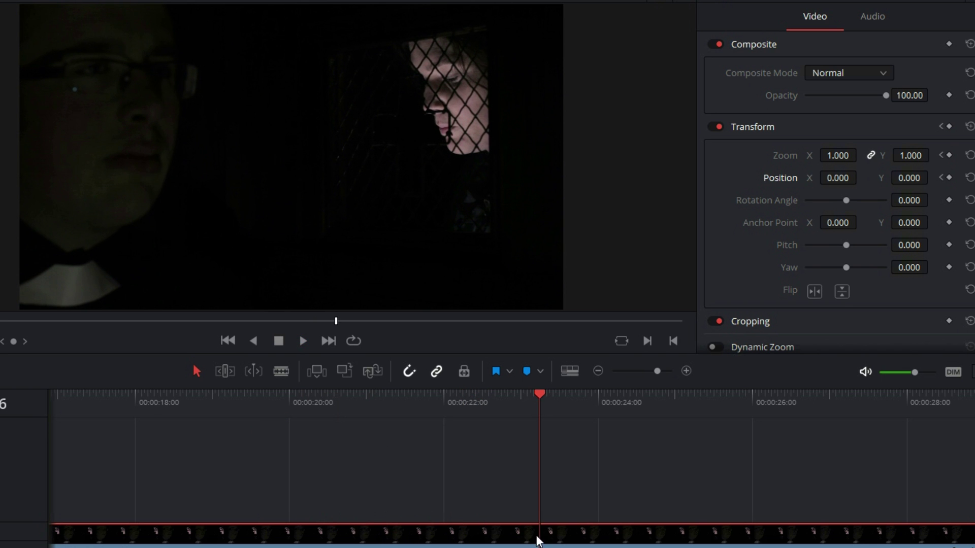
{"action": "scroll", "coordinate": [538, 540], "scroll_direction": "right", "scroll_amount": 2}
{"action": "left_click", "coordinate": [949, 155]}
{"action": "left_click", "coordinate": [949, 177]}
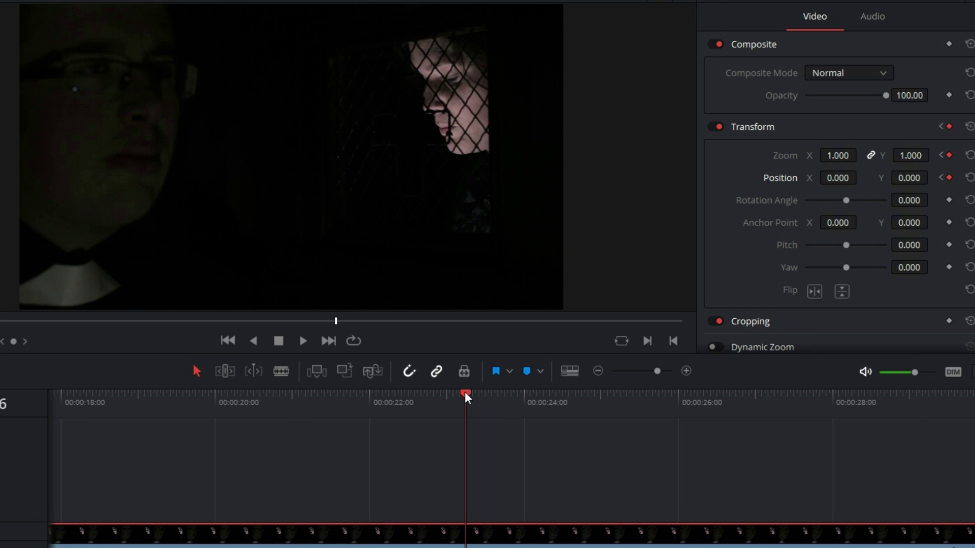
Step: Near 00:00:24, punch in to Zoom 1.590 and Position -309, -277 on the girl's face
{"action": "left_click_drag", "start_coordinate": [466, 396], "coordinate": [542, 408]}
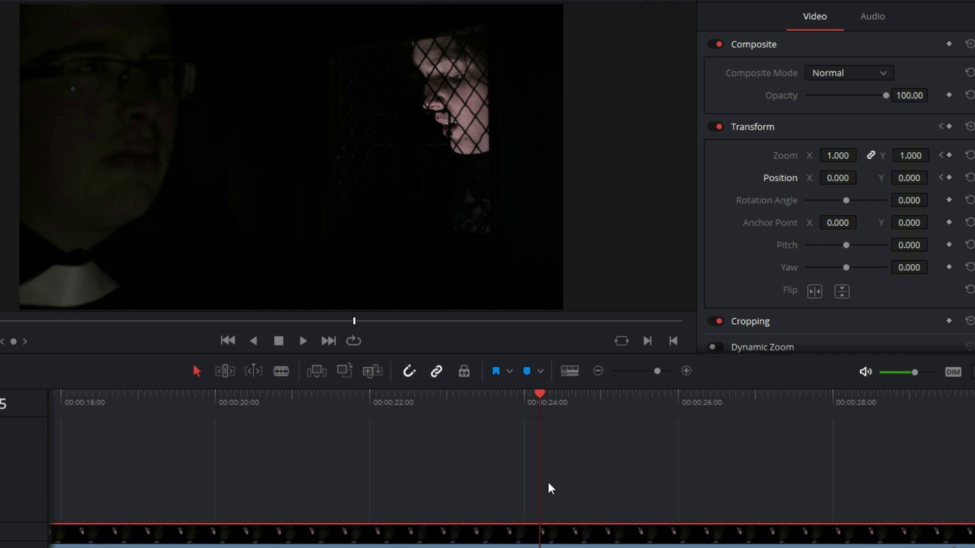
{"action": "left_click_drag", "start_coordinate": [836, 155], "coordinate": [971, 155]}
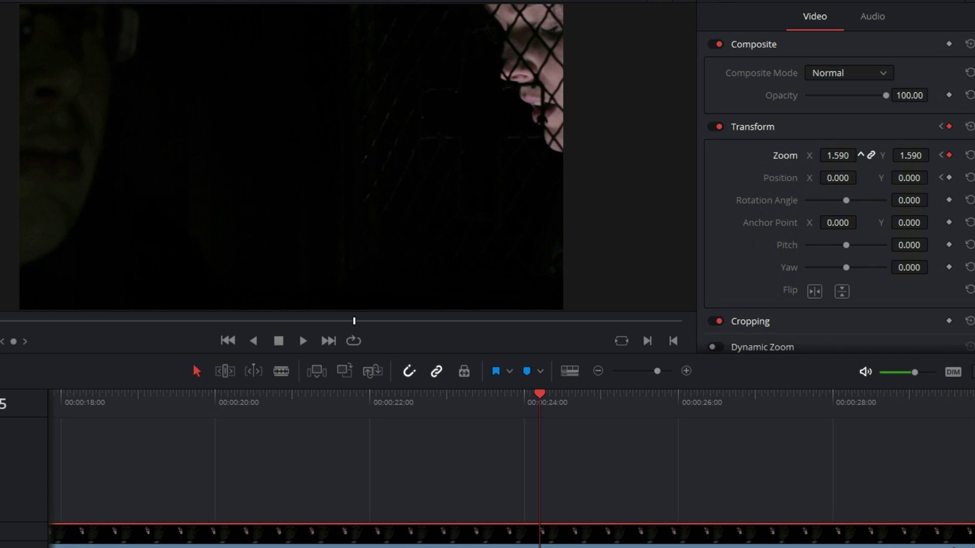
{"action": "left_click_drag", "start_coordinate": [840, 178], "coordinate": [774, 178]}
{"action": "left_click_drag", "start_coordinate": [914, 177], "coordinate": [850, 177]}
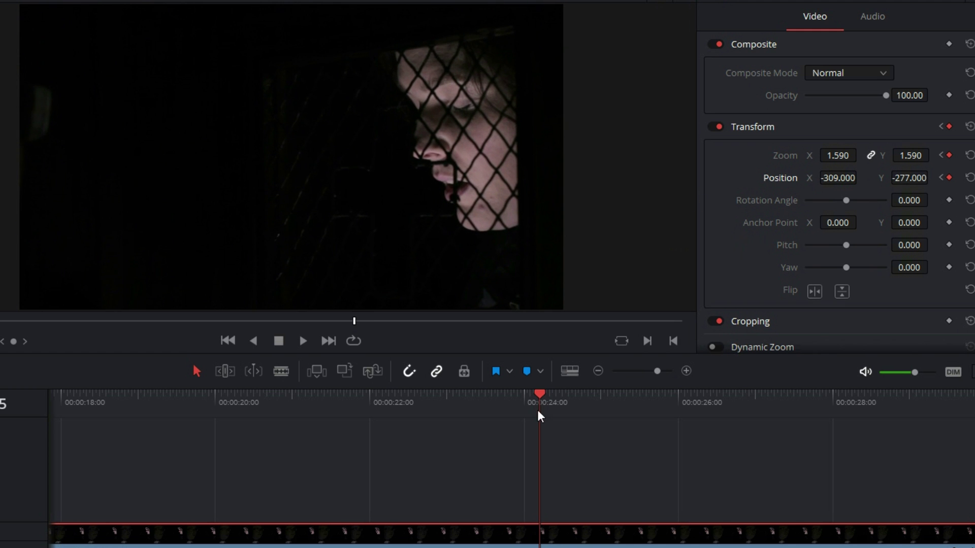
{"action": "left_click_drag", "start_coordinate": [455, 407], "coordinate": [617, 410]}
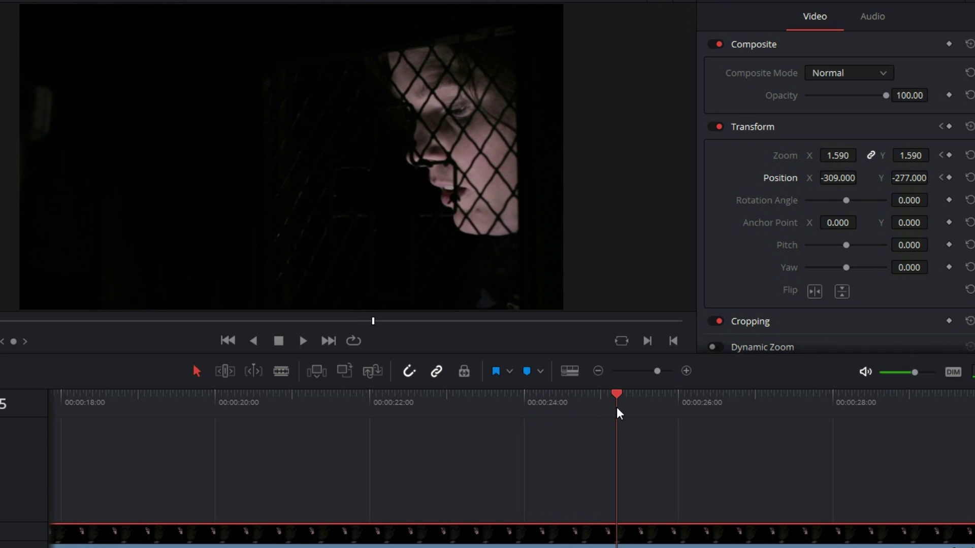
Step: Keyframe the 00:00:24 framing, then at 00:00:25:19 set Zoom back to 1.000
{"action": "left_click", "coordinate": [950, 156]}
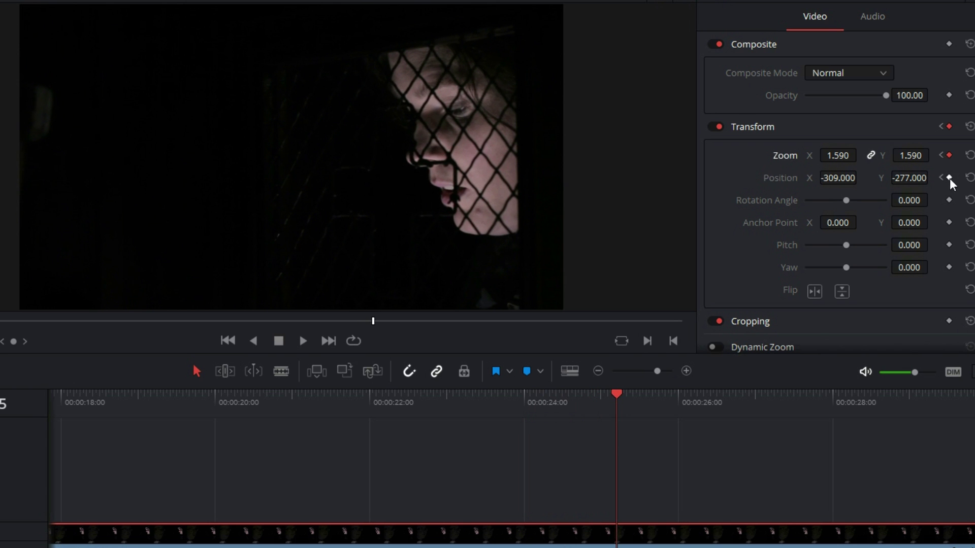
{"action": "left_click", "coordinate": [949, 177]}
{"action": "left_click_drag", "start_coordinate": [616, 398], "coordinate": [662, 402]}
{"action": "left_click", "coordinate": [838, 156]}
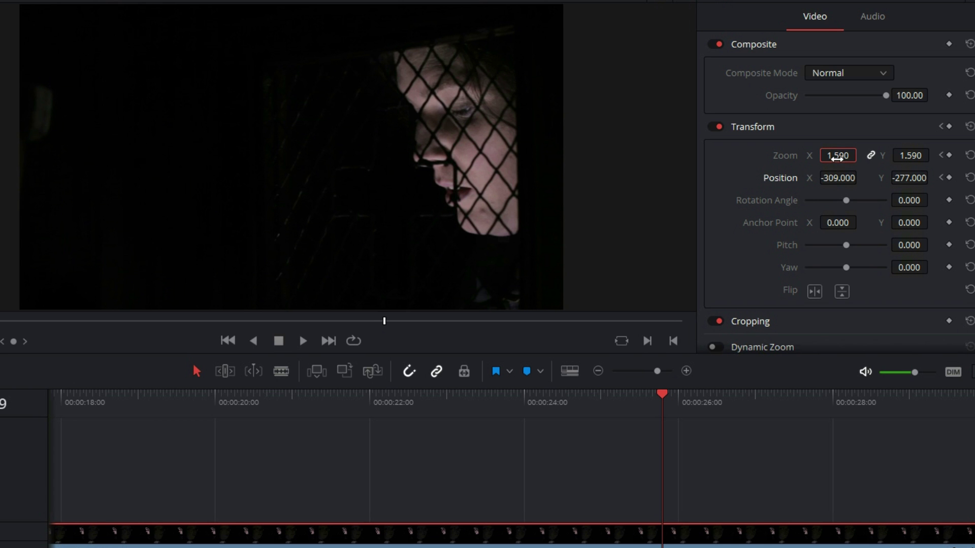
{"action": "type", "text": "1"}
{"action": "key", "text": "Return"}
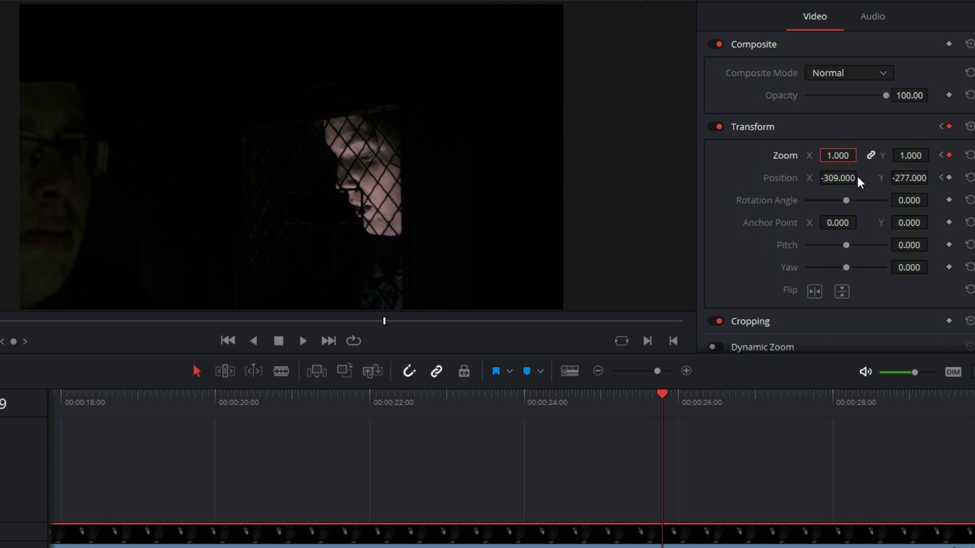
Step: Reset Position to 0, 0 and show the clip's Zoom X keyframe curve
{"action": "left_click", "coordinate": [835, 176]}
{"action": "double_click", "coordinate": [835, 175]}
{"action": "type", "text": "0"}
{"action": "key", "text": "Tab"}
{"action": "type", "text": "0"}
{"action": "key", "text": "Return"}
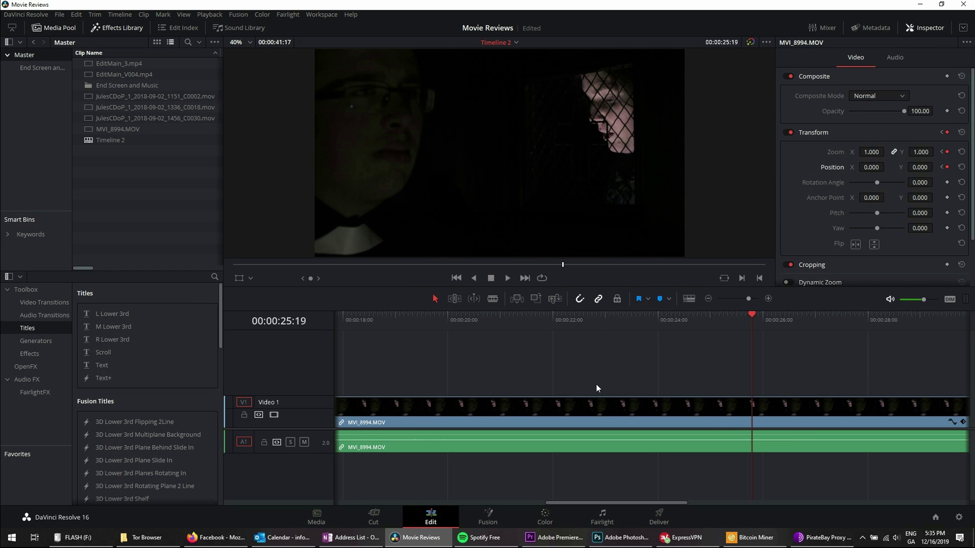
{"action": "left_click", "coordinate": [951, 423]}
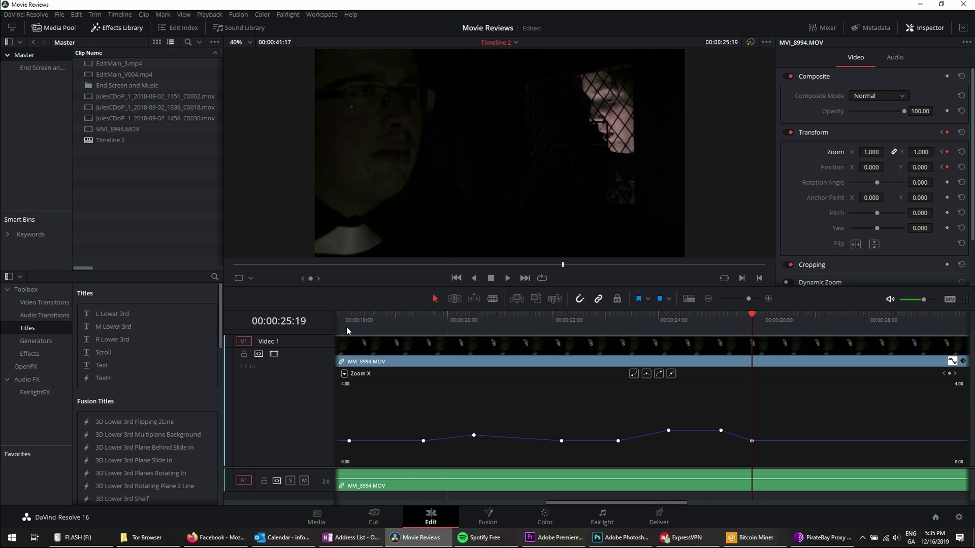
Step: Delete the four early Zoom X keyframes around 00:00:18–00:00:21 and preview from 00:00:23
{"action": "left_click_drag", "start_coordinate": [348, 332], "coordinate": [380, 330]}
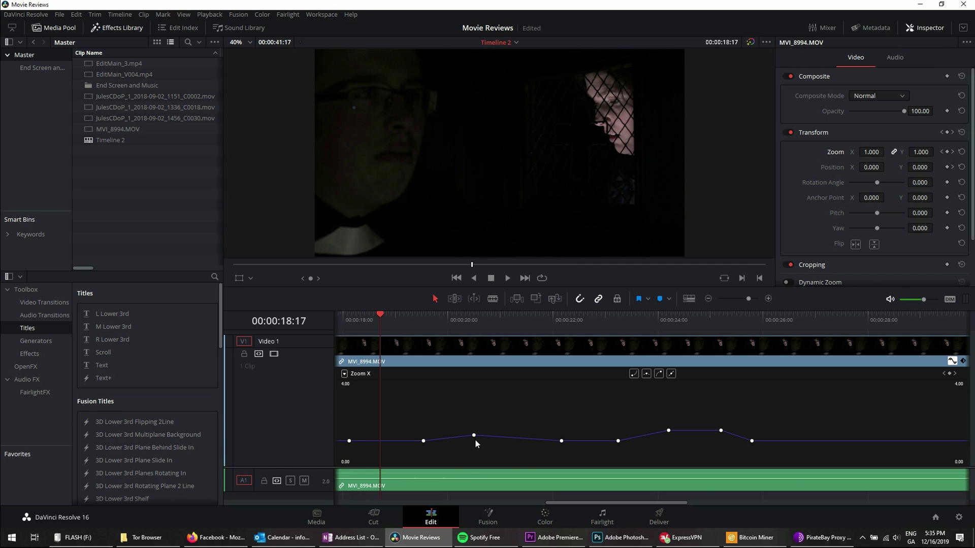
{"action": "left_click_drag", "start_coordinate": [475, 436], "coordinate": [466, 437]}
{"action": "left_click_drag", "start_coordinate": [561, 441], "coordinate": [346, 424]}
{"action": "key", "text": "Delete"}
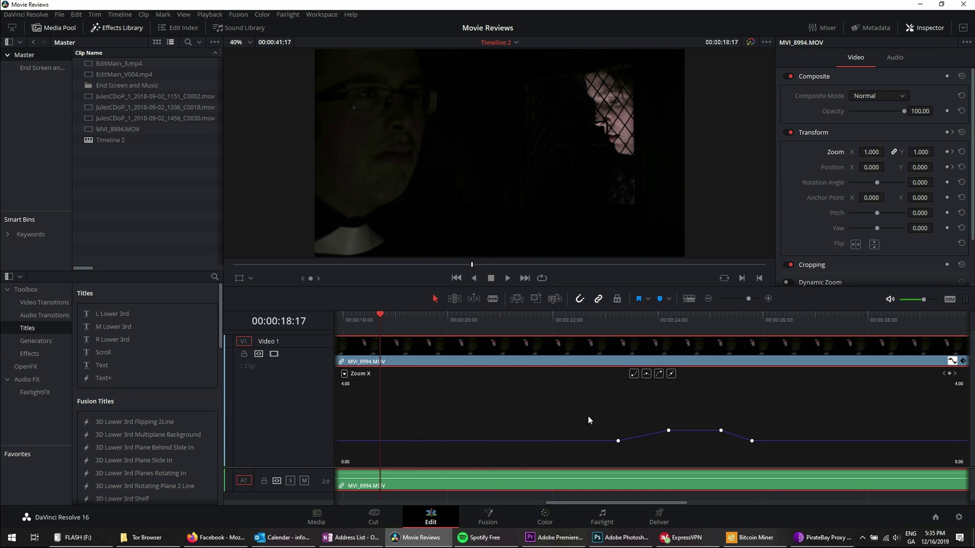
{"action": "left_click", "coordinate": [605, 329]}
{"action": "key", "text": "space"}
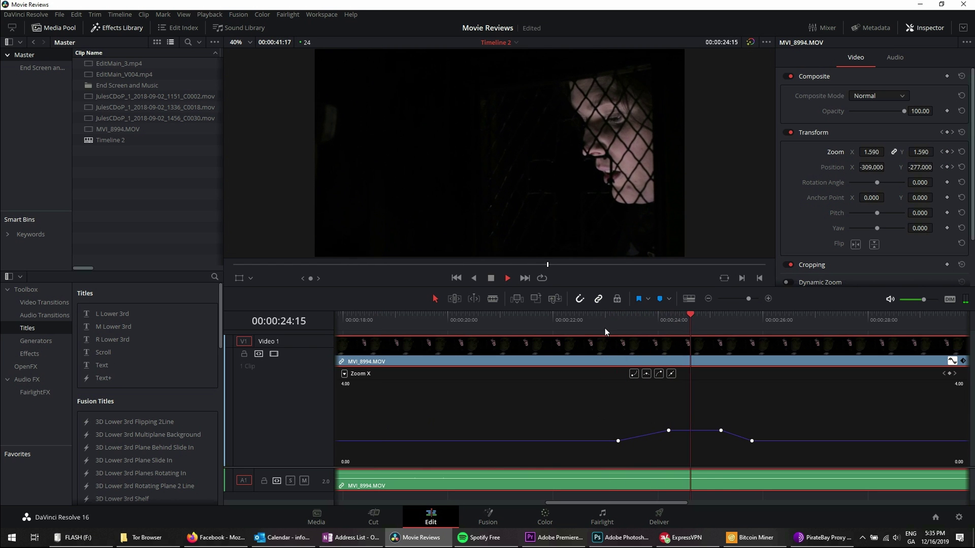
{"action": "key", "text": "space"}
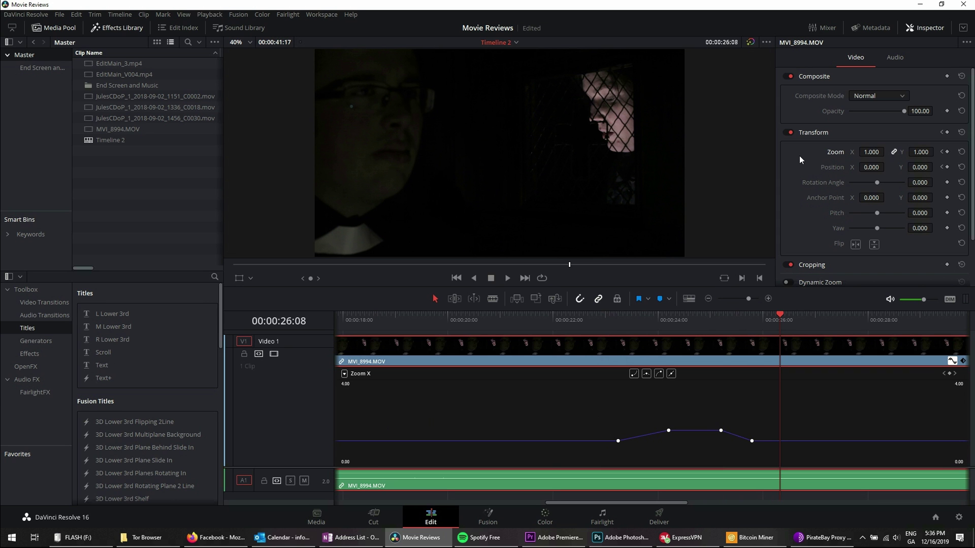
Step: Delete the four remaining Zoom X keyframes
{"action": "left_click_drag", "start_coordinate": [574, 501], "coordinate": [595, 502]}
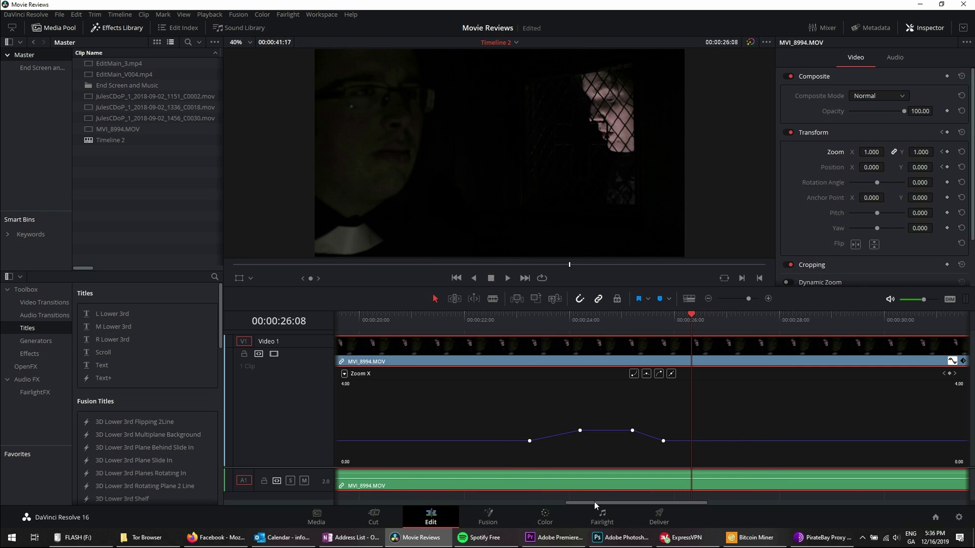
{"action": "left_click_drag", "start_coordinate": [702, 456], "coordinate": [498, 422]}
{"action": "key", "text": "Delete"}
Step: Add Zoom X keyframes at 26:08, 26:23, 27:21 and 28:16, saving the project
{"action": "left_click", "coordinate": [964, 361]}
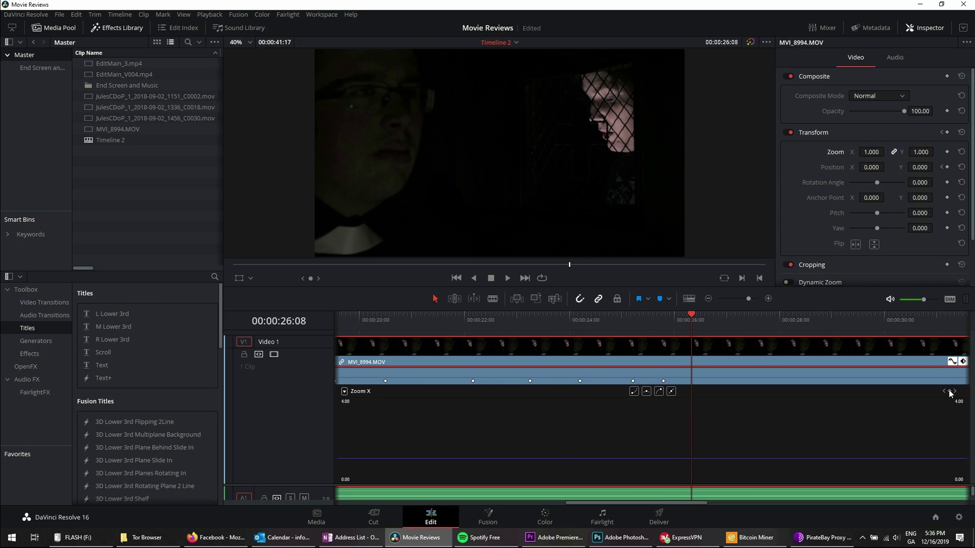
{"action": "left_click", "coordinate": [950, 393]}
{"action": "left_click_drag", "start_coordinate": [696, 313], "coordinate": [725, 318]}
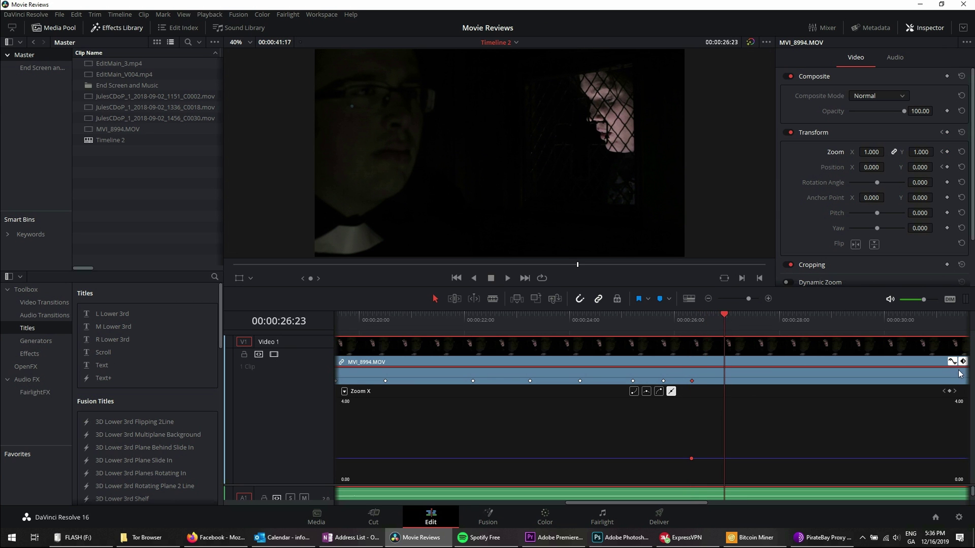
{"action": "left_click", "coordinate": [950, 392]}
{"action": "left_click", "coordinate": [773, 316]}
{"action": "left_click", "coordinate": [949, 392]}
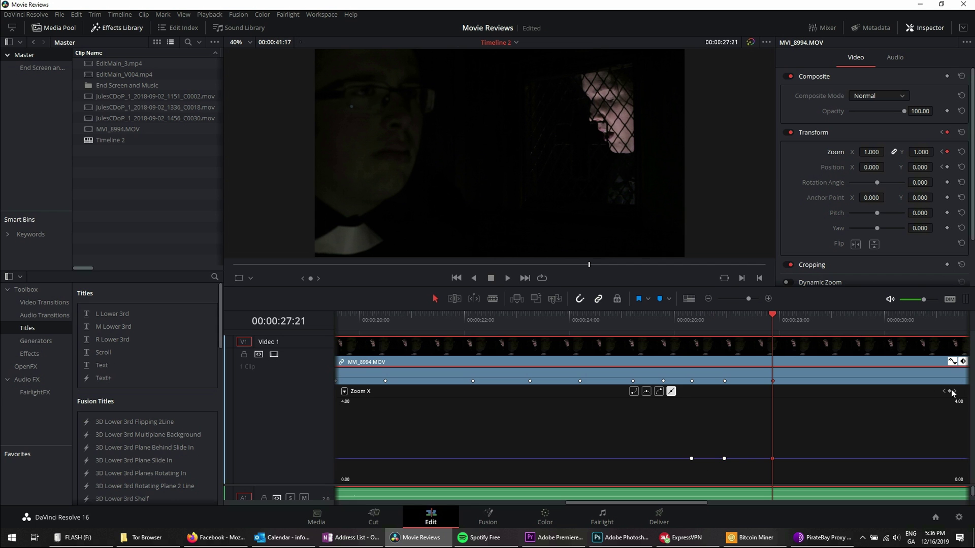
{"action": "key", "text": "ctrl+s"}
{"action": "left_click", "coordinate": [815, 319]}
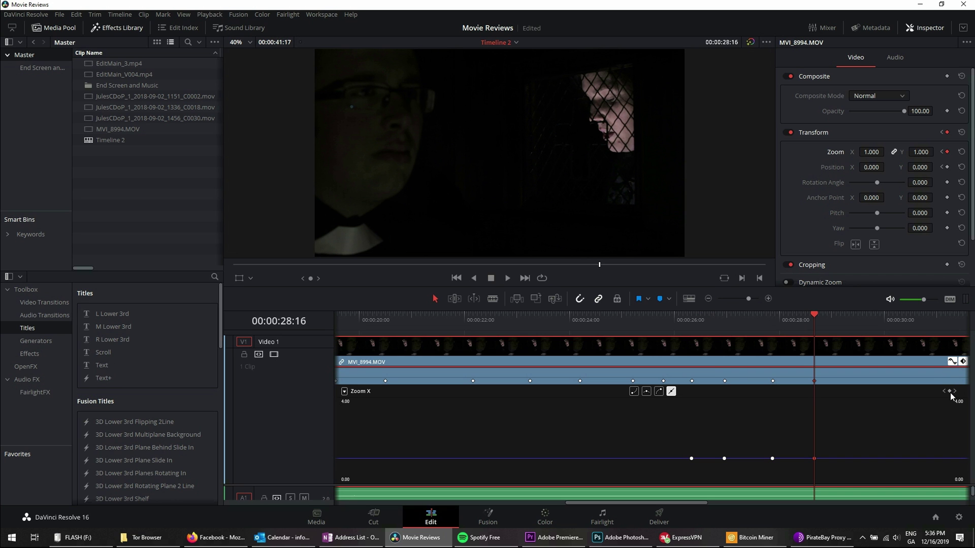
{"action": "key", "text": "ctrl+s"}
Step: Raise the middle two Zoom X keyframes to about 2, giving Zoom 1.987 at 00:00:27:23
{"action": "left_click_drag", "start_coordinate": [725, 459], "coordinate": [724, 444]}
{"action": "left_click", "coordinate": [777, 459], "text": "alt"}
{"action": "left_click_drag", "start_coordinate": [777, 458], "coordinate": [777, 441]}
{"action": "left_click_drag", "start_coordinate": [814, 314], "coordinate": [778, 316]}
{"action": "key", "text": "ctrl+s"}
{"action": "left_click_drag", "start_coordinate": [725, 443], "coordinate": [733, 443]}
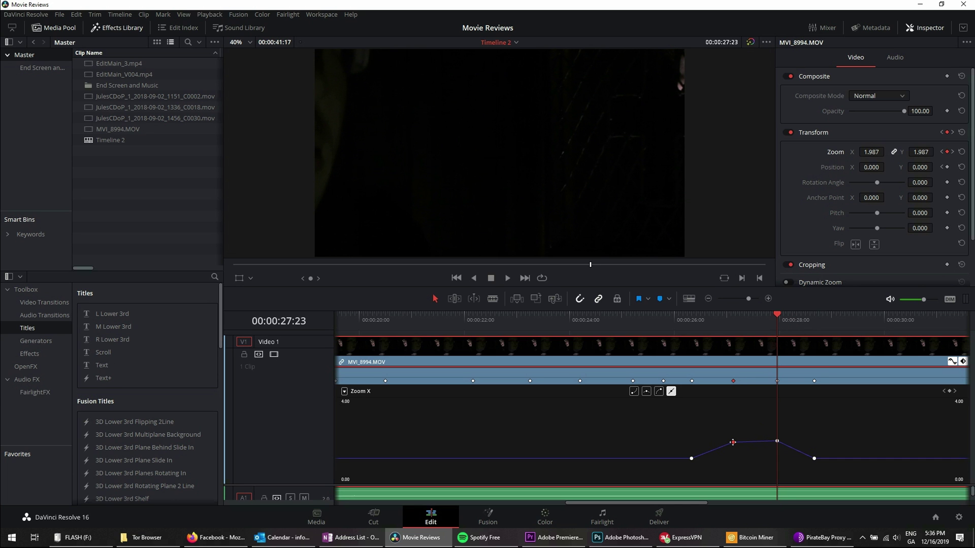
Step: Give the peak Zoom X keyframe smooth bezier easing and preview it
{"action": "left_click", "coordinate": [777, 439]}
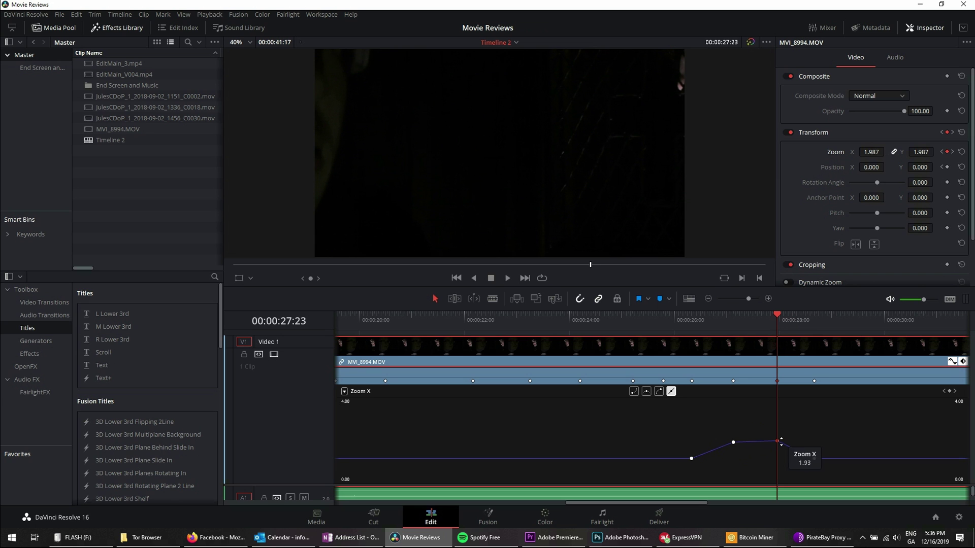
{"action": "left_click", "coordinate": [659, 392]}
{"action": "left_click", "coordinate": [646, 392]}
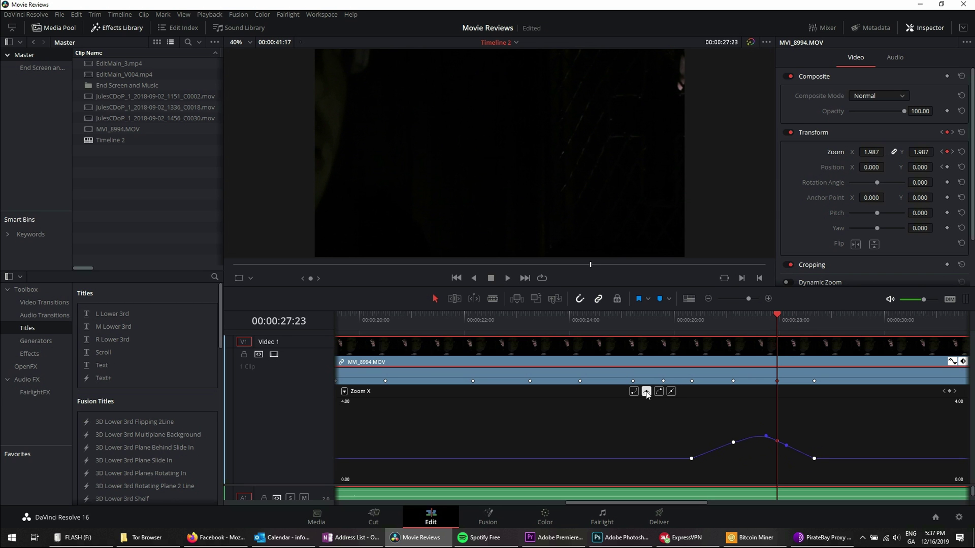
{"action": "key", "text": "ctrl+z"}
{"action": "key", "text": "space"}
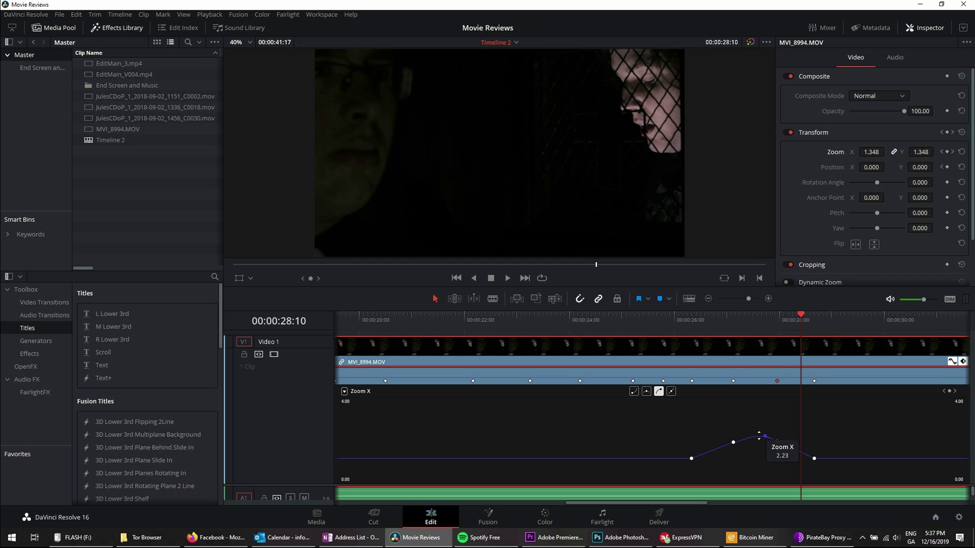
Step: Add Zoom keyframes at 21:19 and 22:17, raising the 22:17 one to about 2.84
{"action": "left_click", "coordinate": [454, 330]}
{"action": "left_click", "coordinate": [947, 152]}
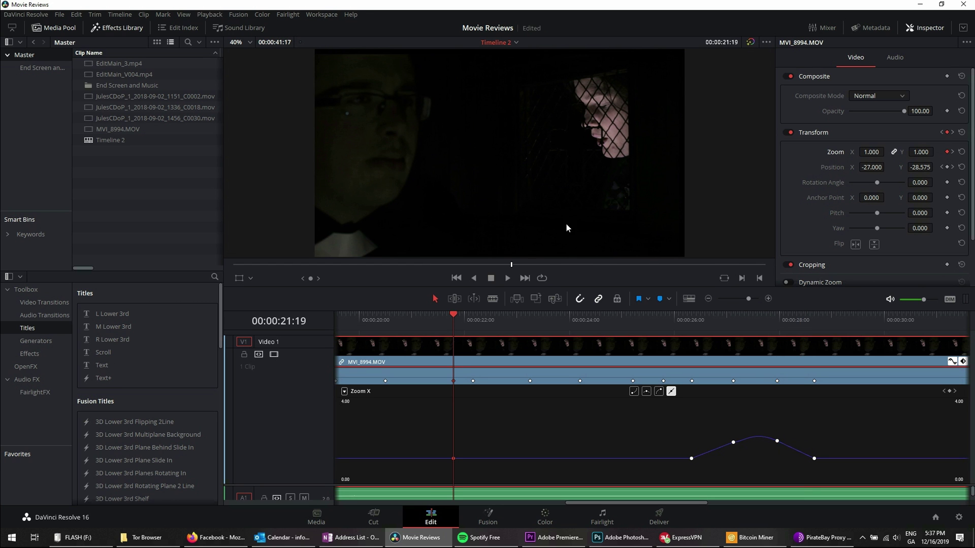
{"action": "left_click_drag", "start_coordinate": [451, 307], "coordinate": [502, 333]}
{"action": "left_click", "coordinate": [947, 152]}
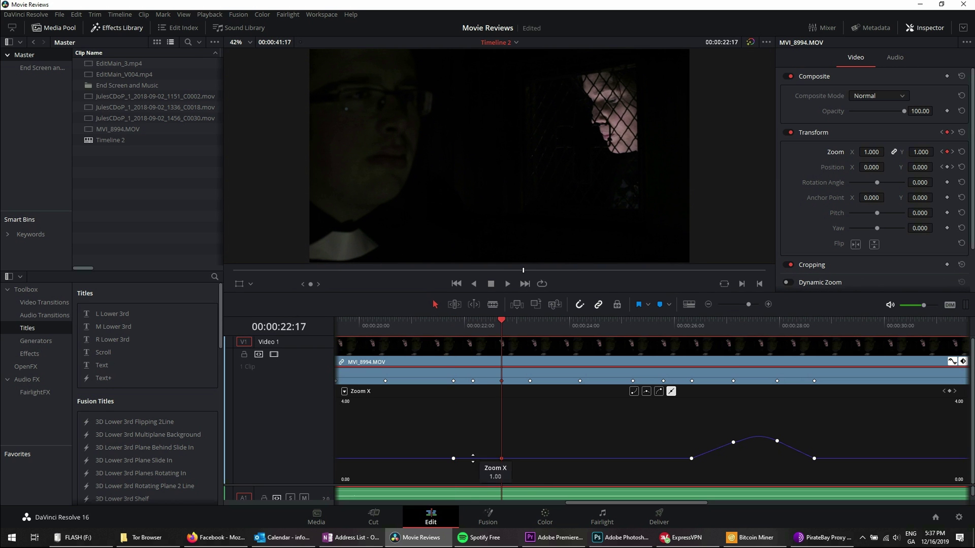
{"action": "left_click_drag", "start_coordinate": [484, 460], "coordinate": [489, 432]}
Step: Preview the new ramp and delete the four later 26–28 s Zoom X keyframes
{"action": "left_click_drag", "start_coordinate": [501, 322], "coordinate": [425, 347]}
{"action": "key", "text": "space"}
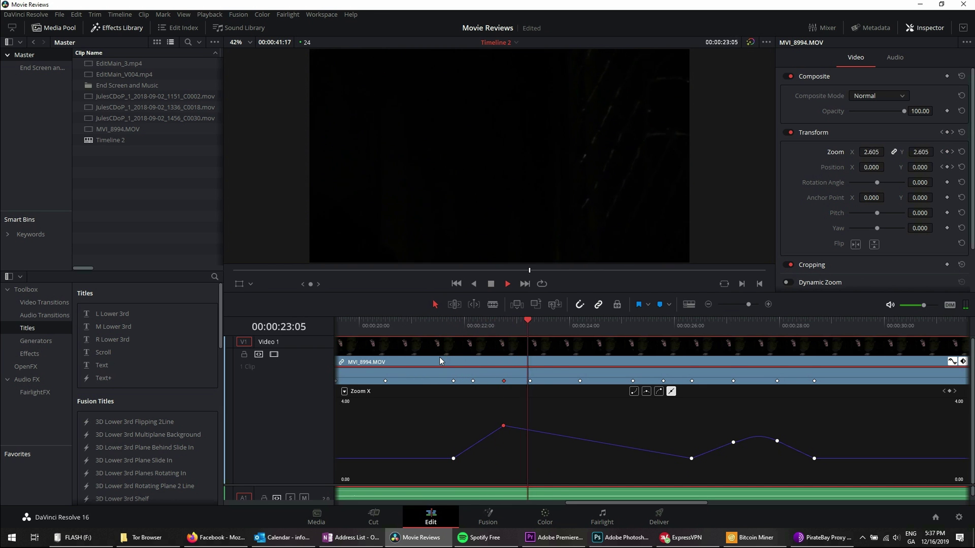
{"action": "key", "text": "space"}
{"action": "left_click_drag", "start_coordinate": [668, 434], "coordinate": [813, 461]}
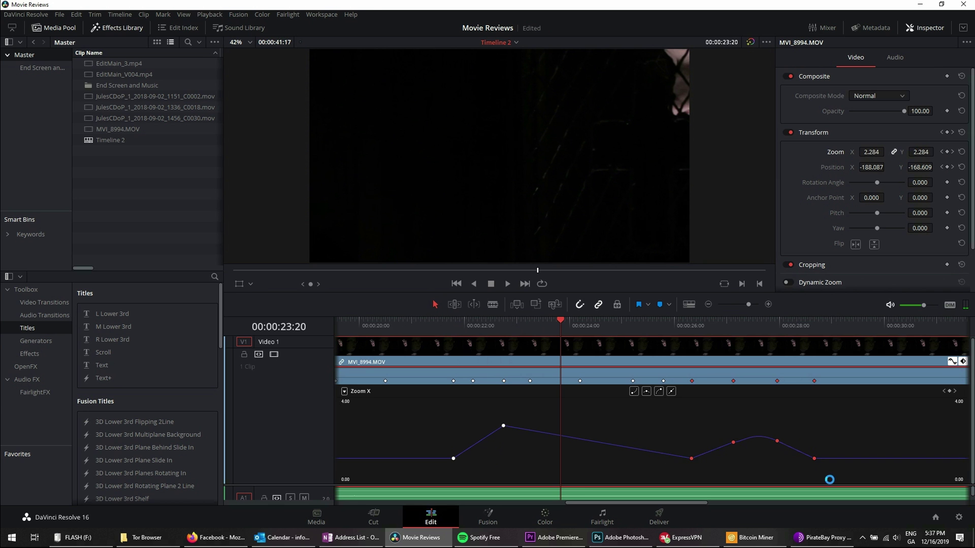
{"action": "key", "text": "Delete"}
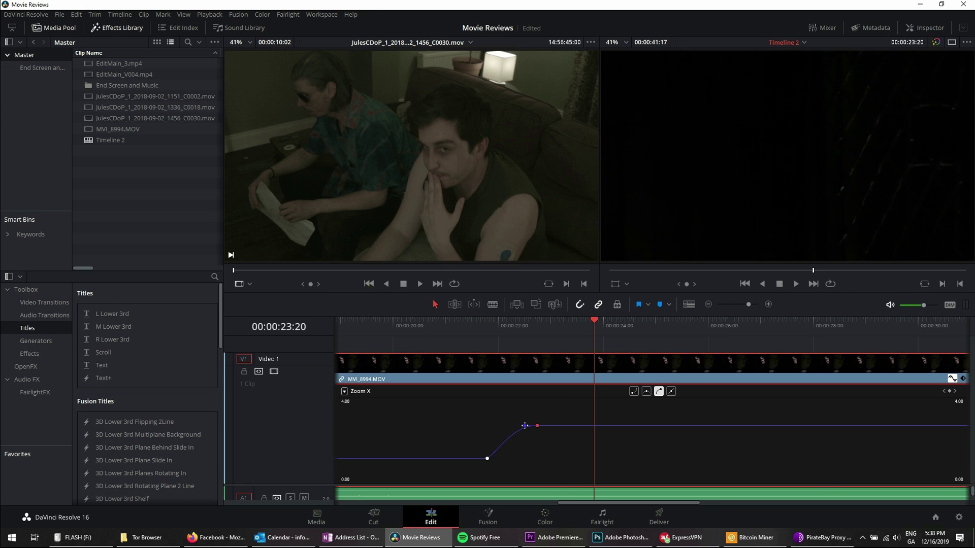
Step: Bend the zoom curve to overshoot to about 3.04, then slide that keyframe later
{"action": "mouse_move", "coordinate": [525, 426]}
{"action": "left_mouse_down"}
{"action": "mouse_move", "coordinate": [500, 420]}
{"action": "mouse_move", "coordinate": [519, 417]}
{"action": "left_mouse_up"}
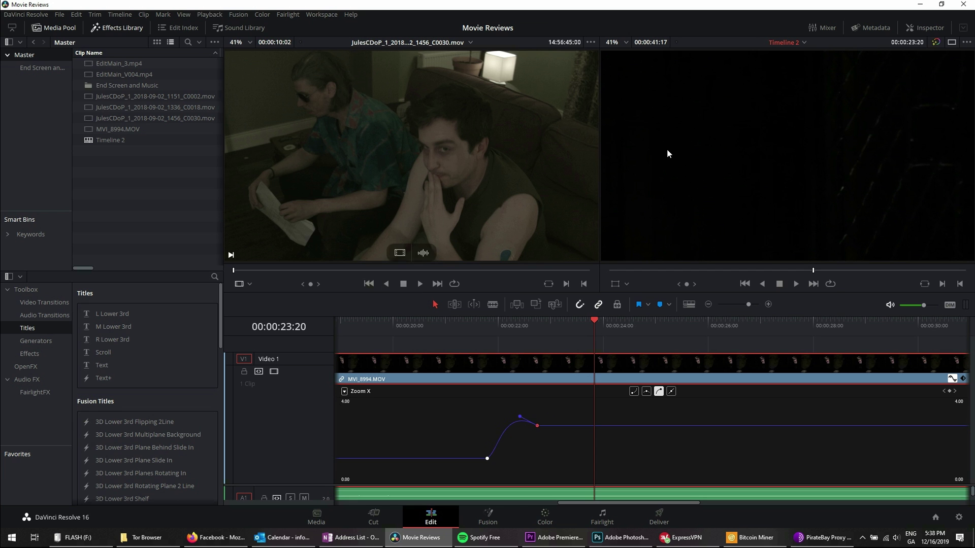
{"action": "left_click", "coordinate": [925, 27]}
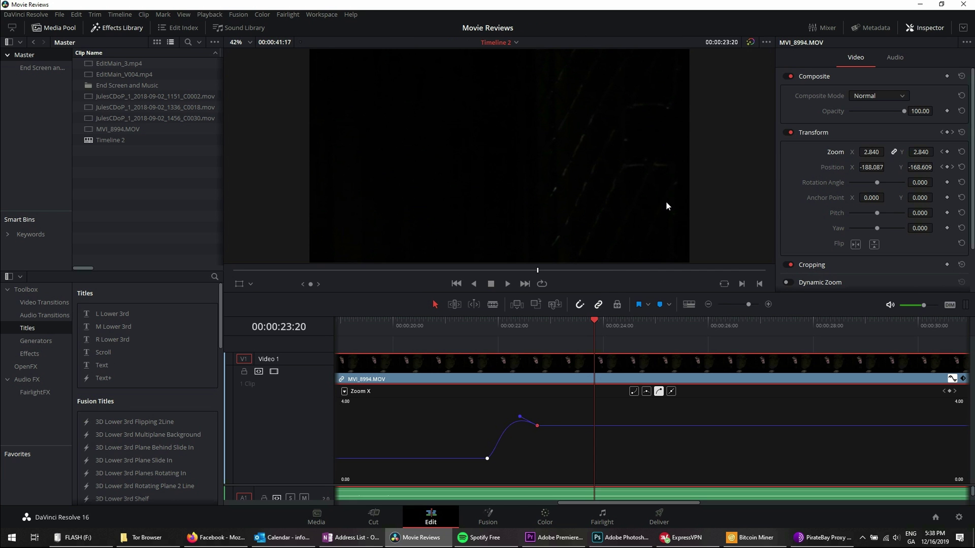
{"action": "left_click_drag", "start_coordinate": [592, 315], "coordinate": [443, 345]}
{"action": "key", "text": "space"}
{"action": "key", "text": "space"}
{"action": "mouse_move", "coordinate": [537, 426]}
{"action": "left_click_drag", "start_coordinate": [537, 426], "coordinate": [633, 428]}
Step: Review the revised zoom ramp and set a Position keyframe at 26:13
{"action": "left_click", "coordinate": [450, 335]}
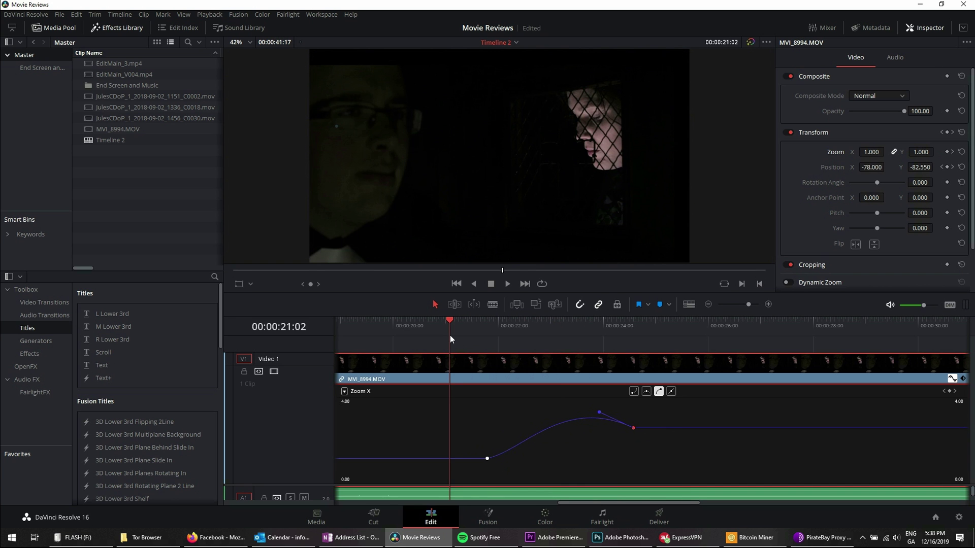
{"action": "key", "text": "space"}
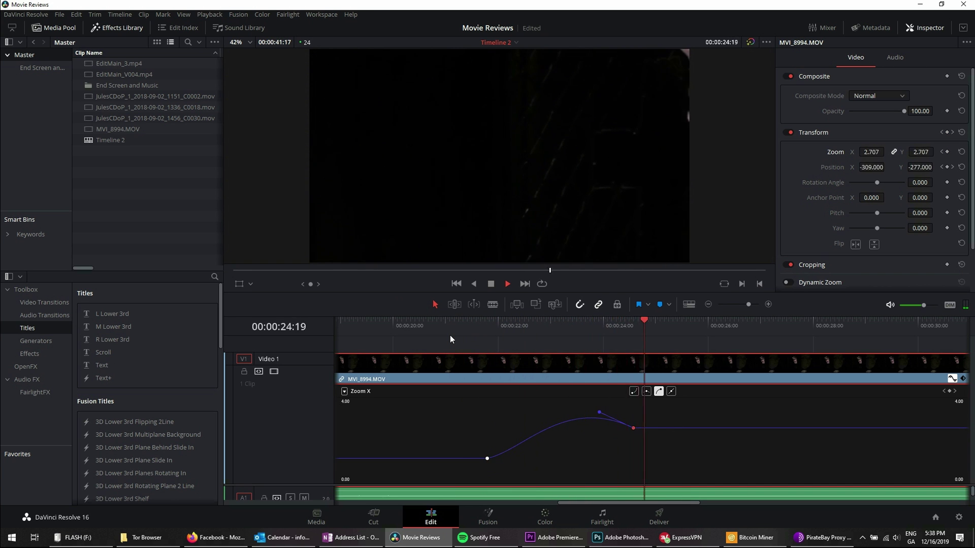
{"action": "key", "text": "space"}
{"action": "left_click", "coordinate": [947, 167]}
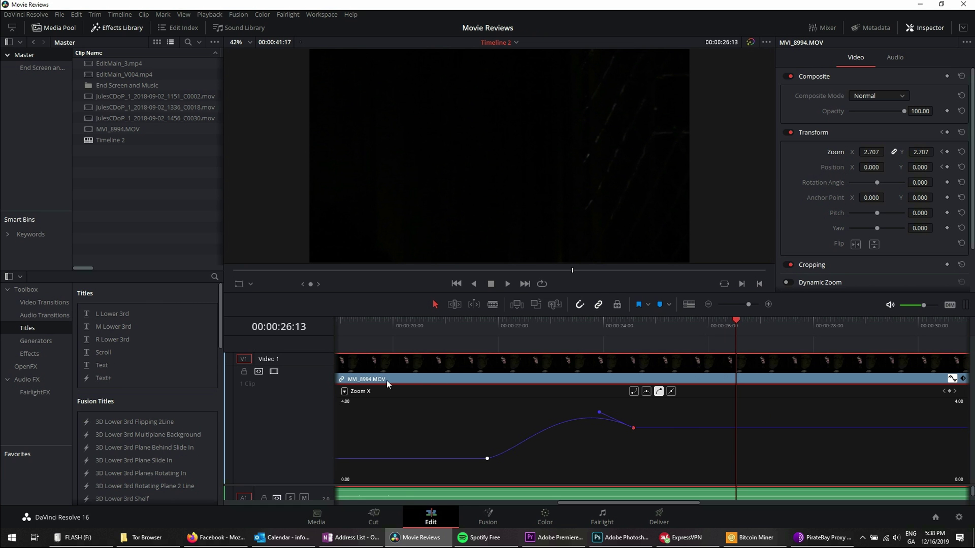
Step: Replace the Zoom X curve with the clip's Position X and Position Y curves in the curve editor
{"action": "left_click", "coordinate": [345, 392]}
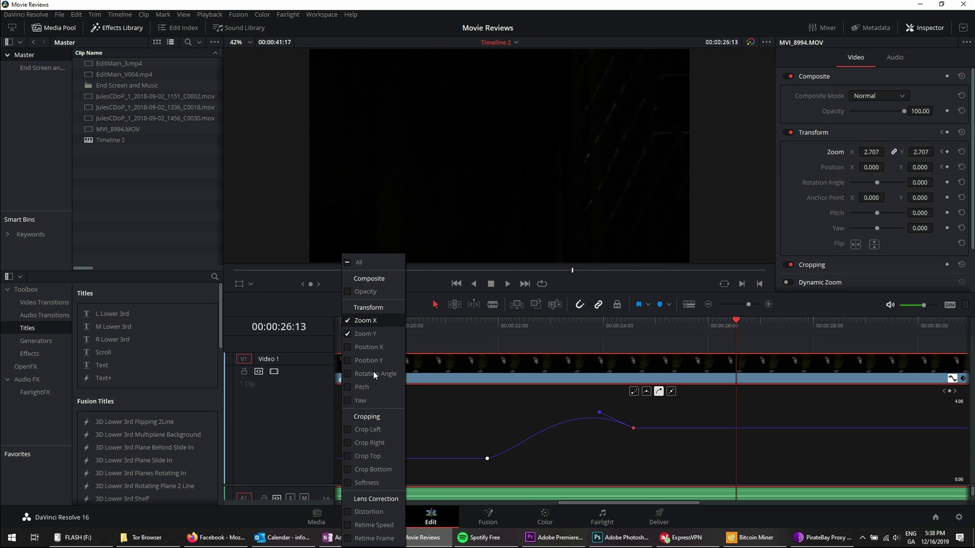
{"action": "left_click", "coordinate": [464, 412]}
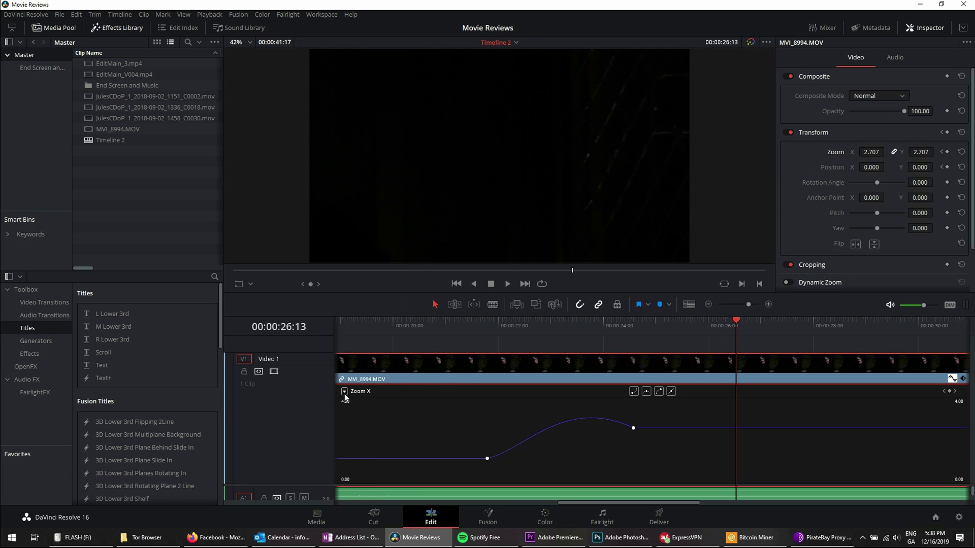
{"action": "left_click", "coordinate": [344, 393]}
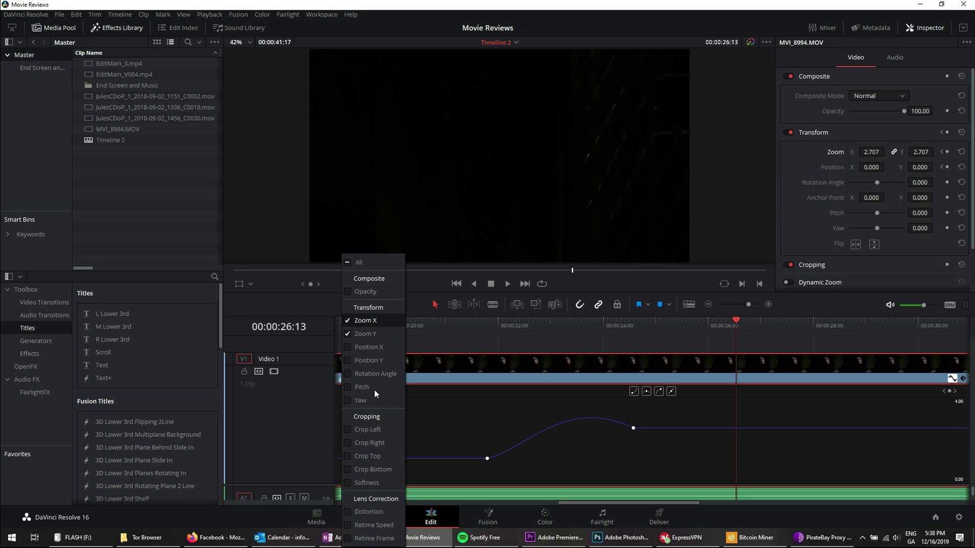
{"action": "key", "text": "Escape"}
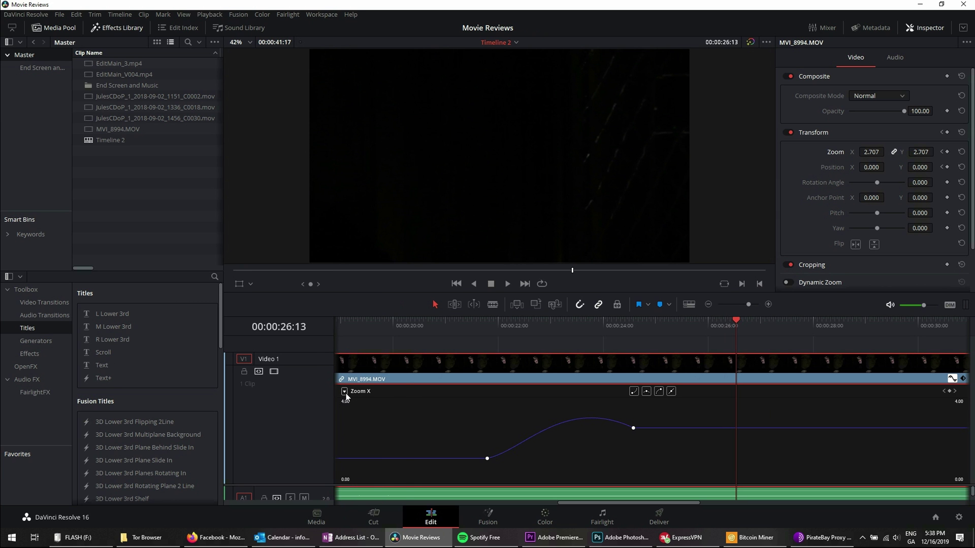
{"action": "left_click", "coordinate": [345, 394]}
{"action": "left_click", "coordinate": [347, 347]}
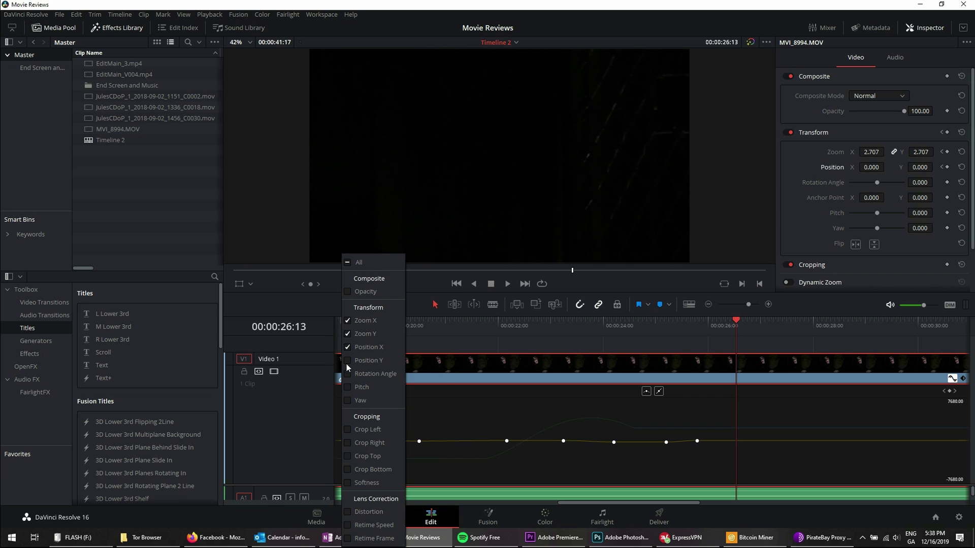
{"action": "left_click", "coordinate": [347, 360]}
{"action": "left_click", "coordinate": [447, 333]}
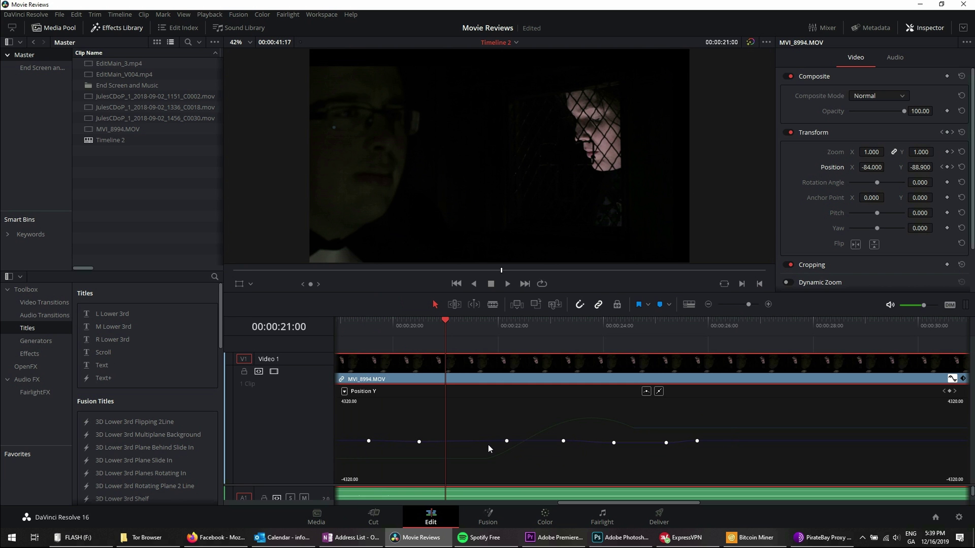
{"action": "key", "text": "space"}
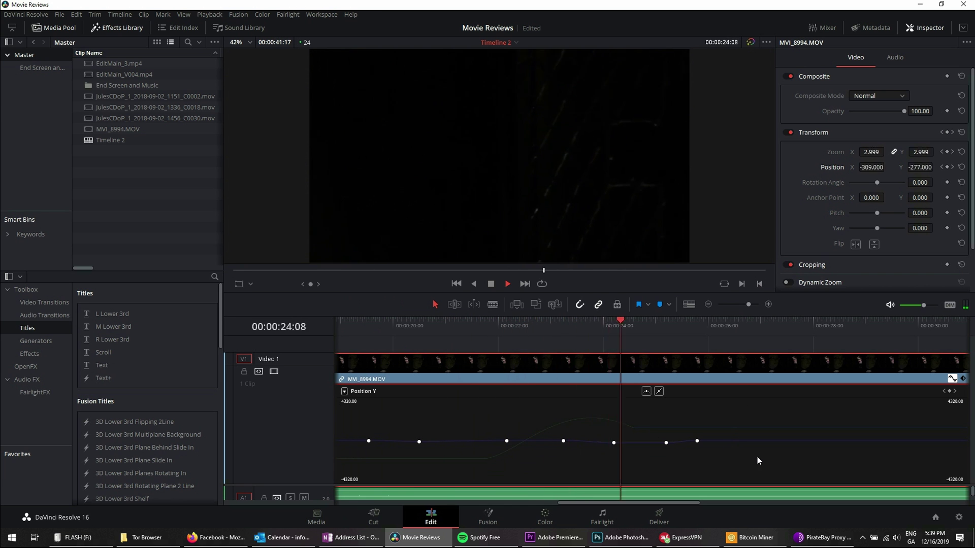
{"action": "key", "text": "space"}
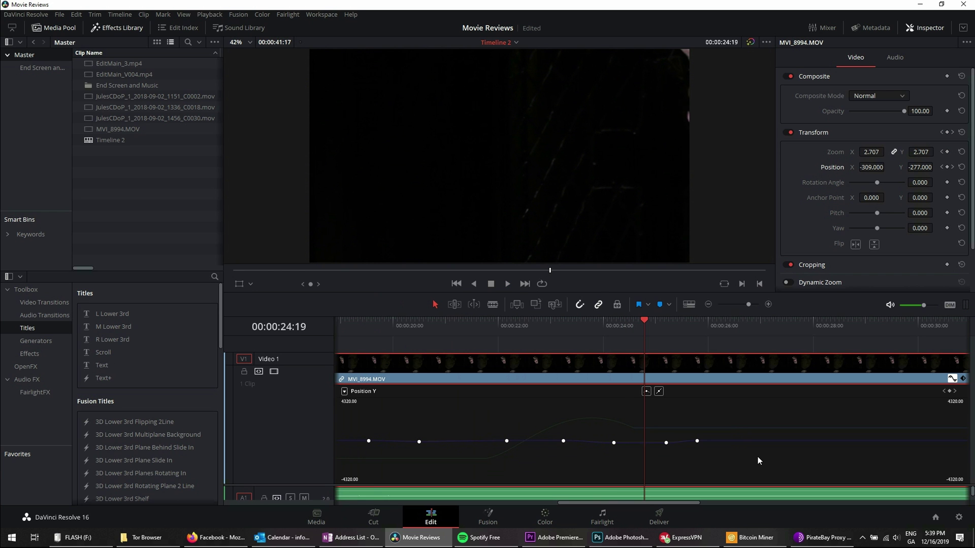